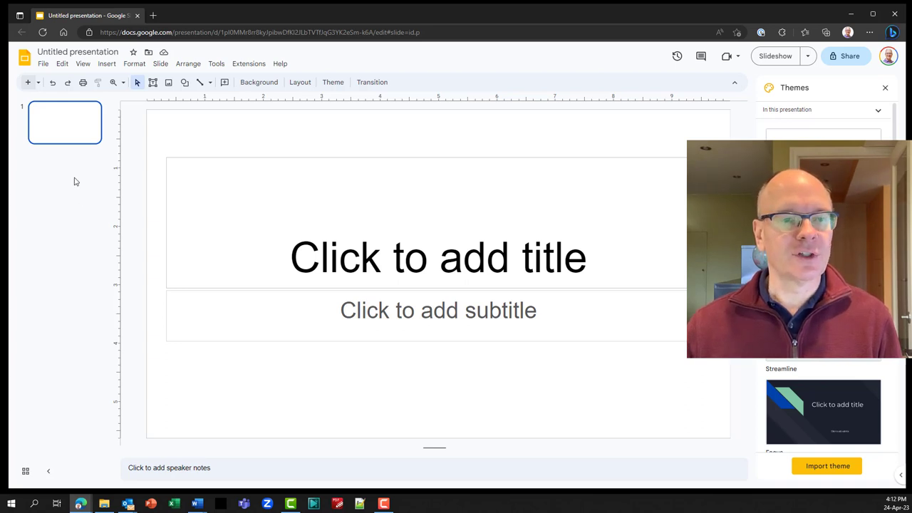
Rename the presentation as "Breaker panel diagram" and close the Themes pane.
{"action": "left_click", "coordinate": [100, 51]}
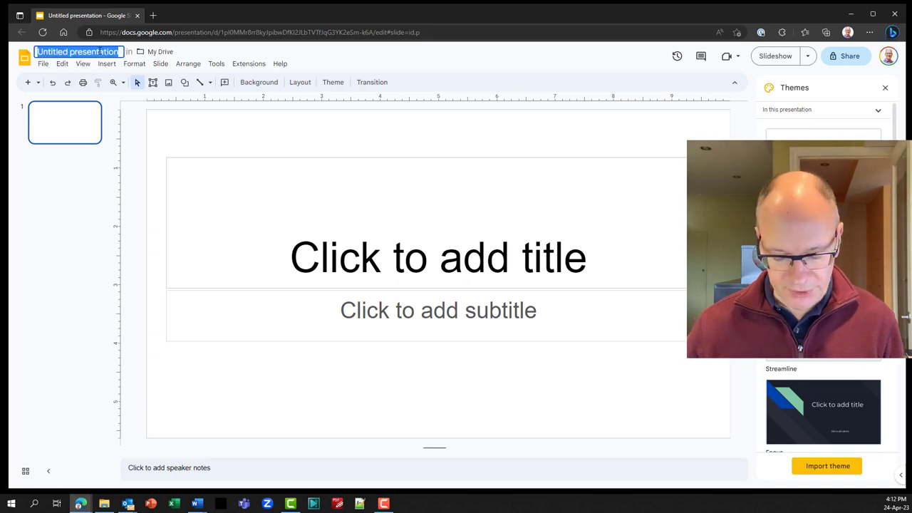
{"action": "type", "text": "Breaker"}
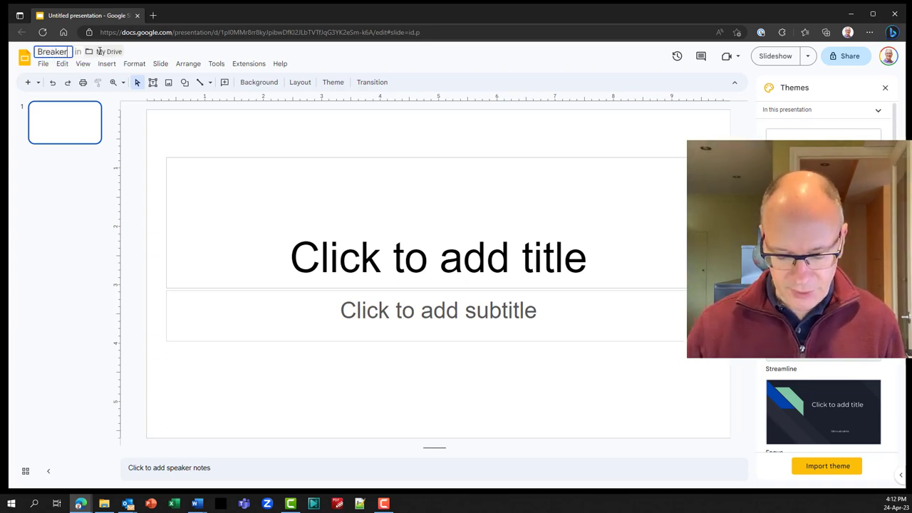
{"action": "type", "text": " panel"}
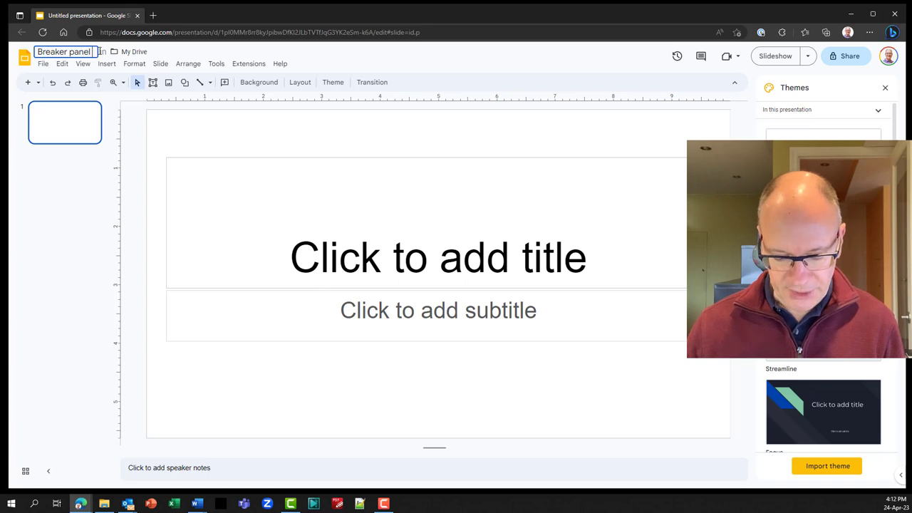
{"action": "type", "text": " diagram"}
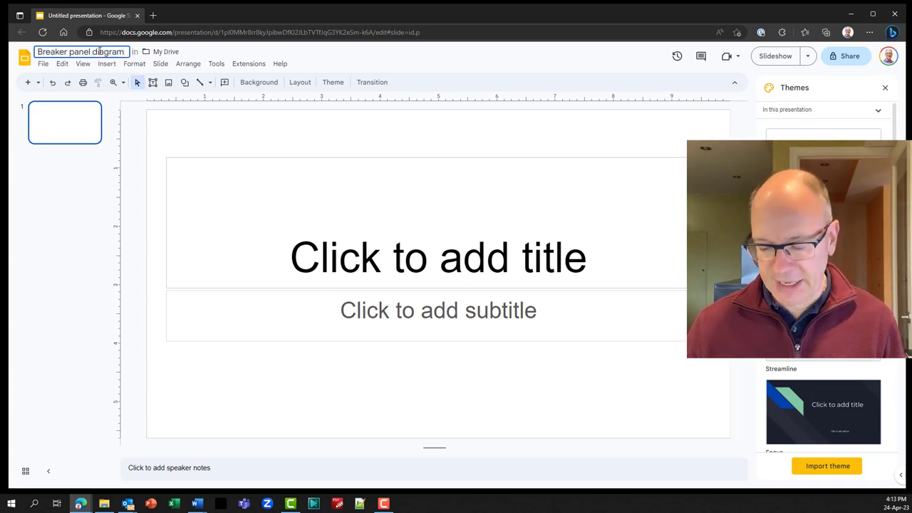
{"action": "key", "text": "Return"}
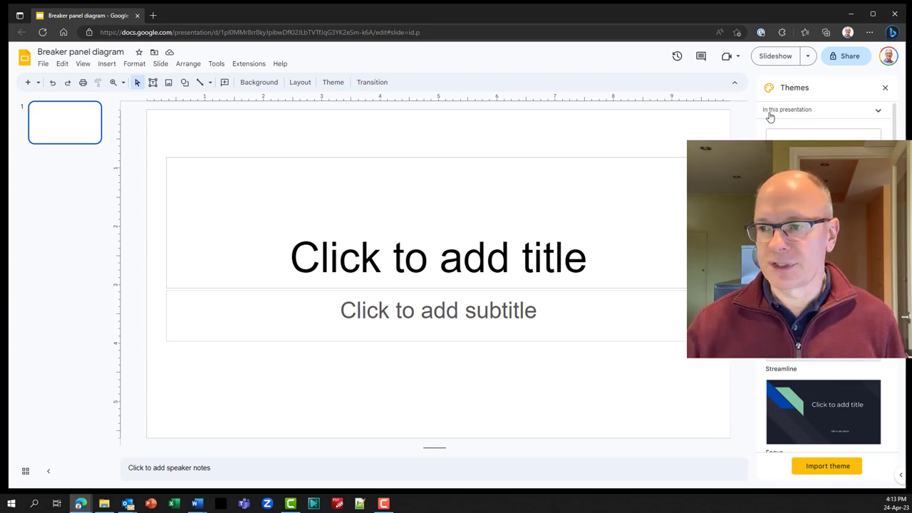
{"action": "left_click", "coordinate": [885, 87]}
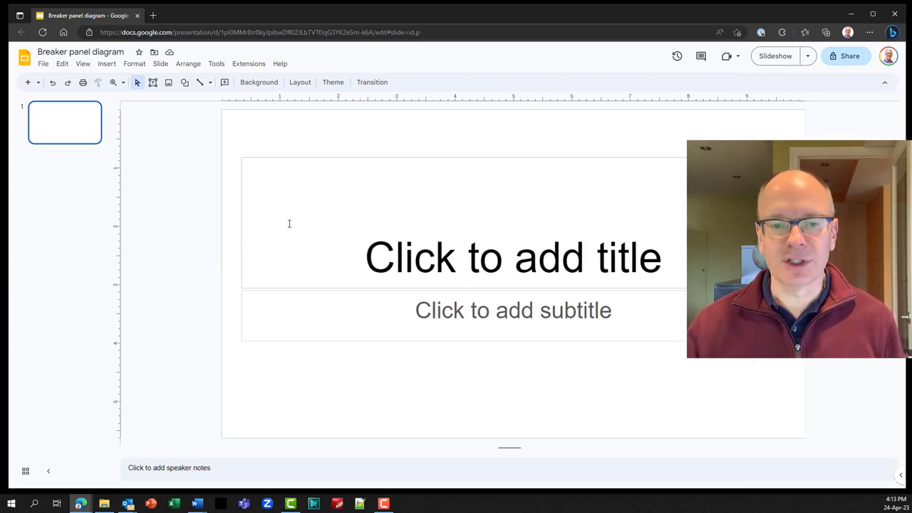
Set the page size to a custom 7.5 × 10.5 inches and apply it.
{"action": "left_click", "coordinate": [42, 64]}
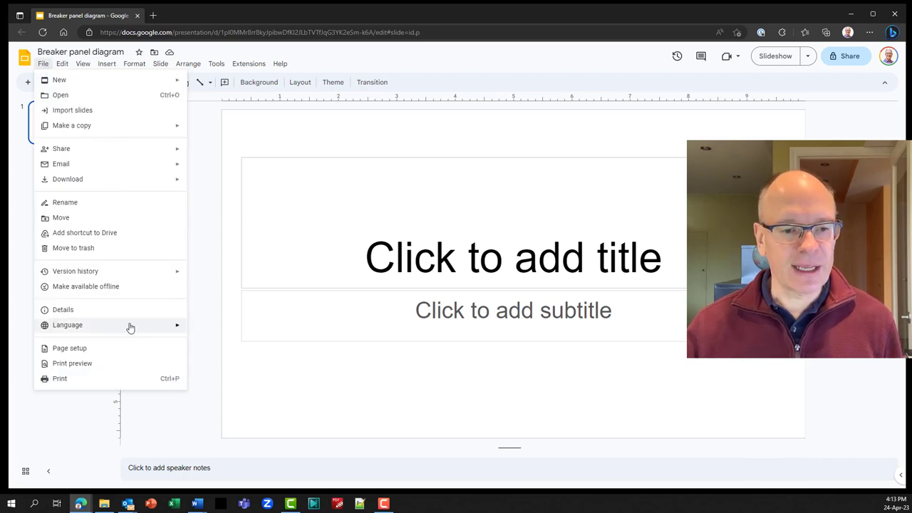
{"action": "left_click", "coordinate": [57, 349]}
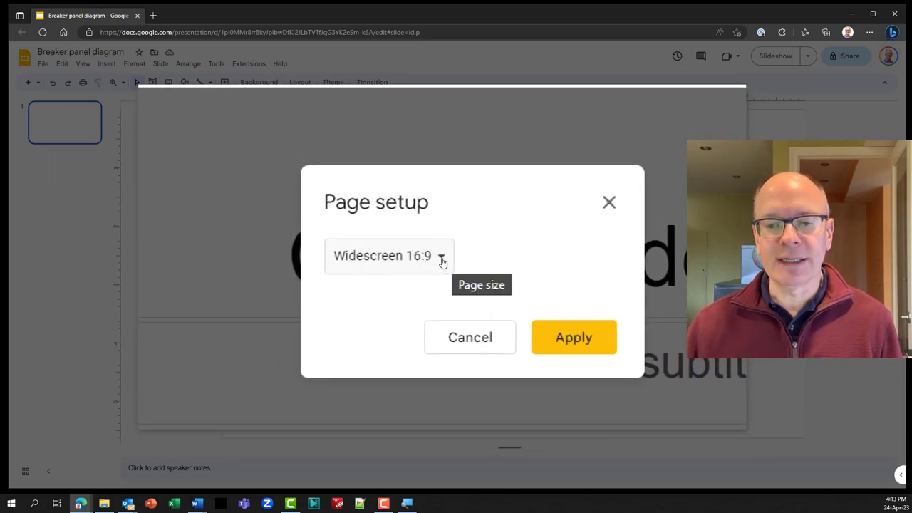
{"action": "left_click", "coordinate": [441, 261]}
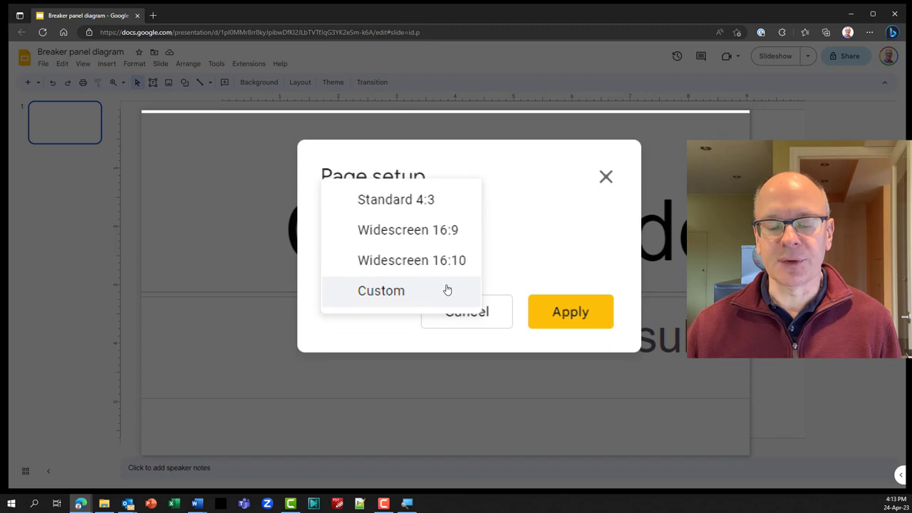
{"action": "left_click", "coordinate": [446, 289]}
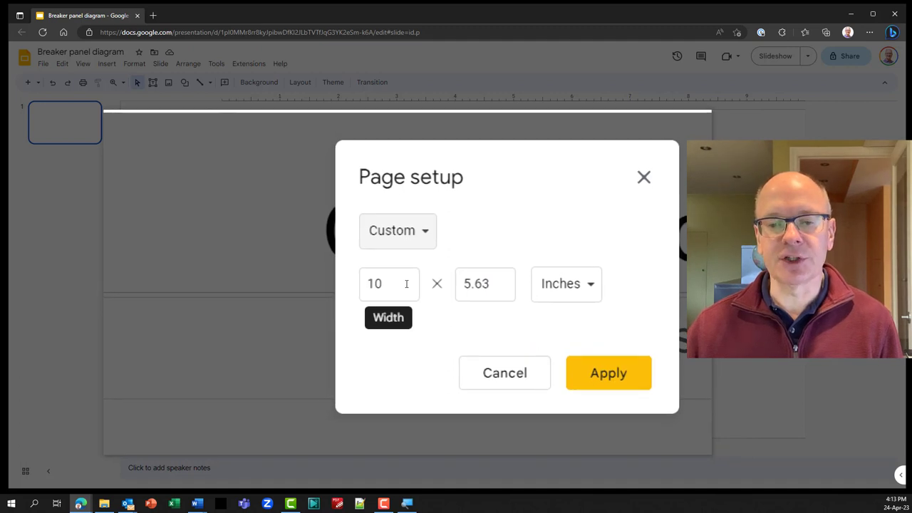
{"action": "left_click", "coordinate": [406, 284]}
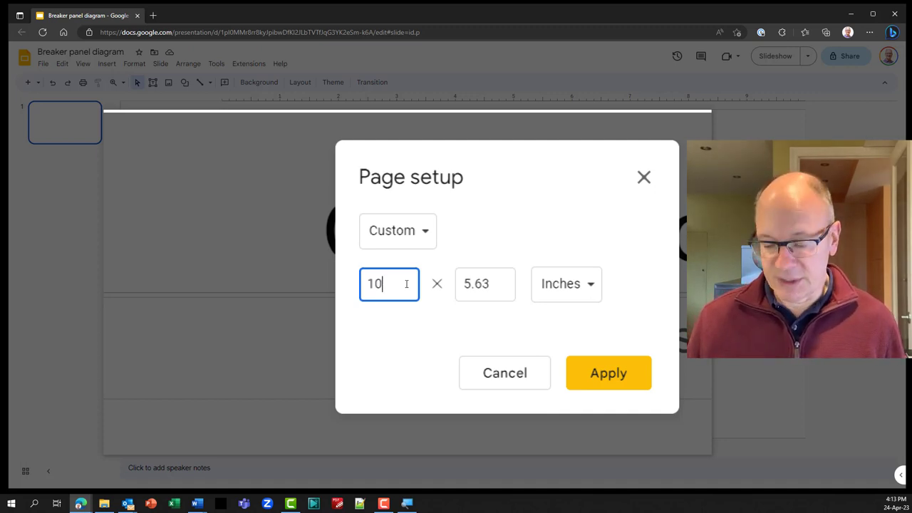
{"action": "key", "text": "BackSpace"}
{"action": "key", "text": "BackSpace"}
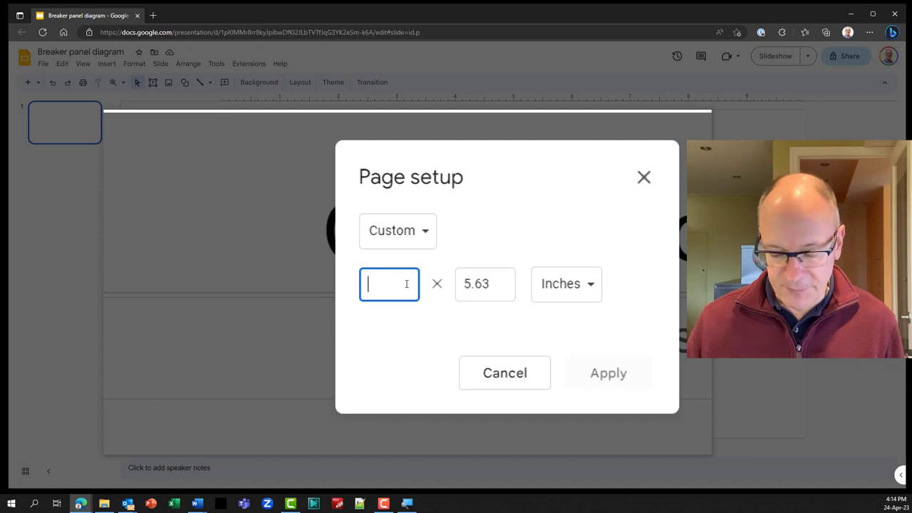
{"action": "type", "text": "7.5"}
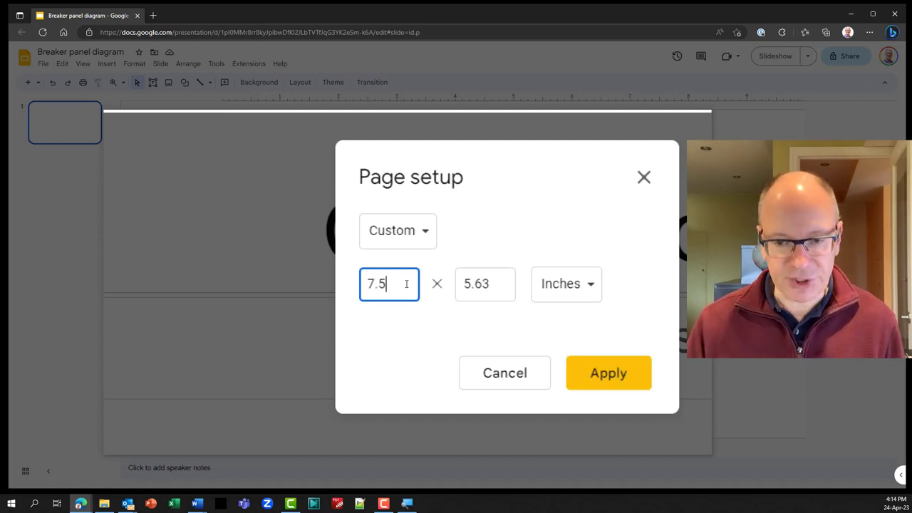
{"action": "key", "text": "Tab"}
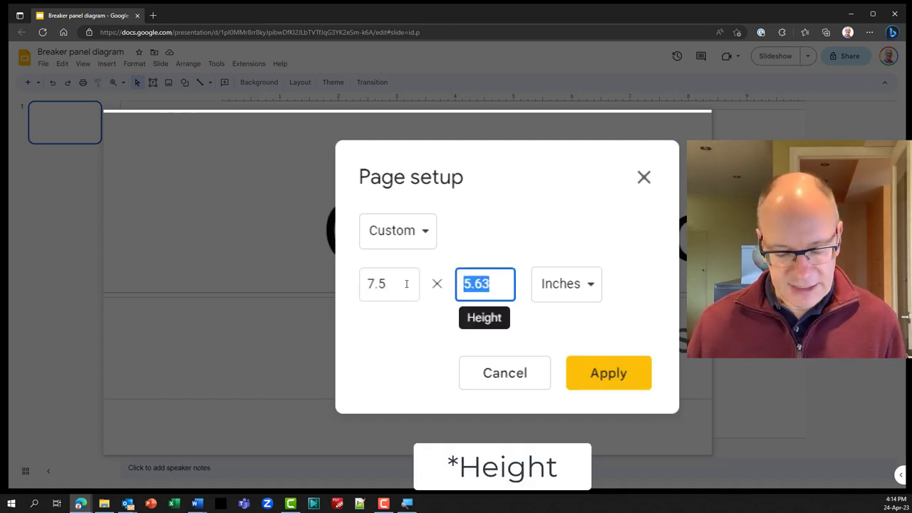
{"action": "type", "text": "10.5"}
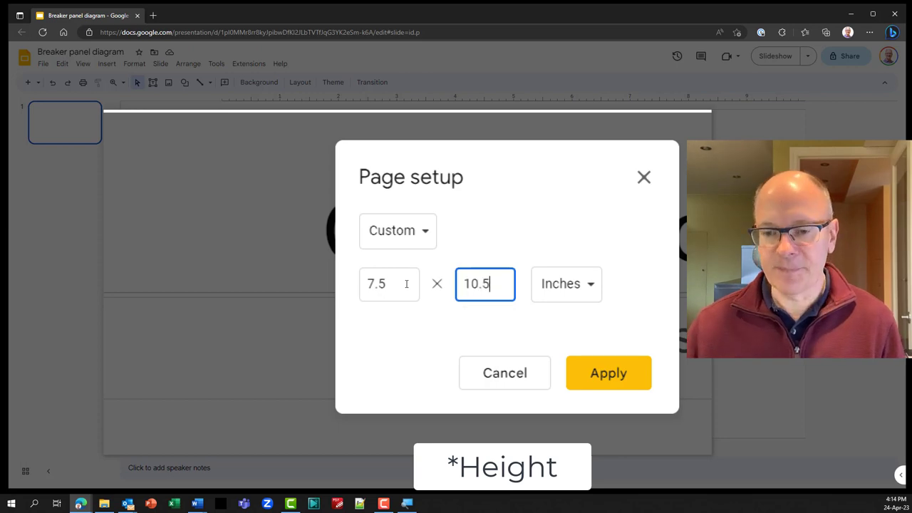
{"action": "left_click", "coordinate": [500, 329]}
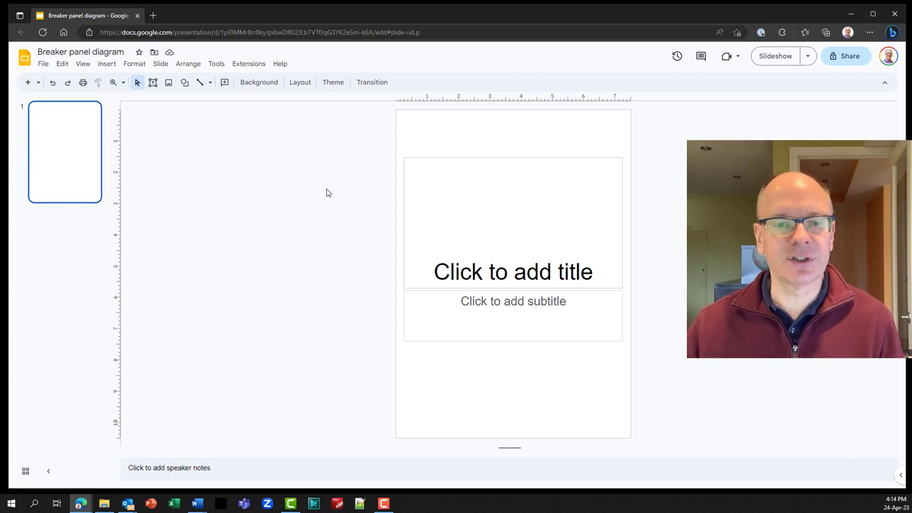
Apply the Blank layout to the slide.
{"action": "left_click", "coordinate": [302, 84]}
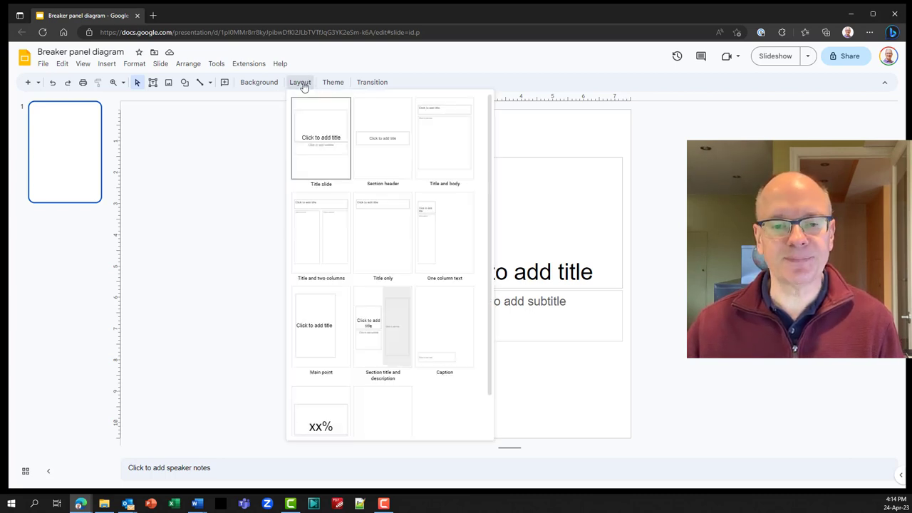
{"action": "scroll", "coordinate": [374, 303], "scroll_direction": "down", "scroll_amount": 1}
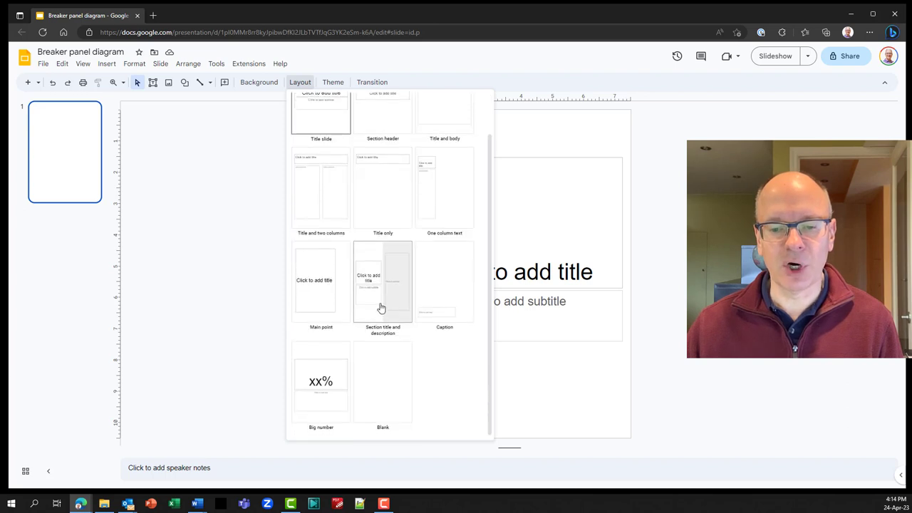
{"action": "left_click", "coordinate": [383, 366]}
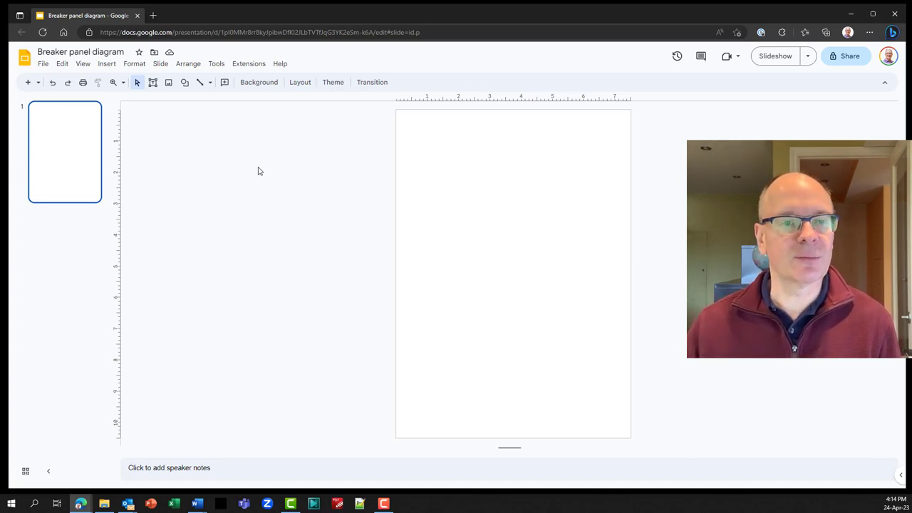
Insert the image IMG_9237.jpg from the computer's Document Breaker Panel folder onto the slide.
{"action": "left_click", "coordinate": [106, 66]}
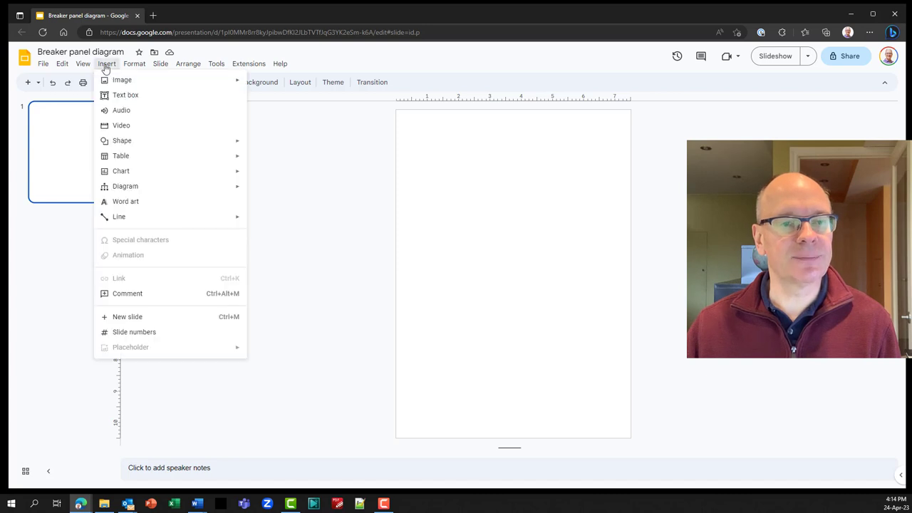
{"action": "mouse_move", "coordinate": [183, 85]}
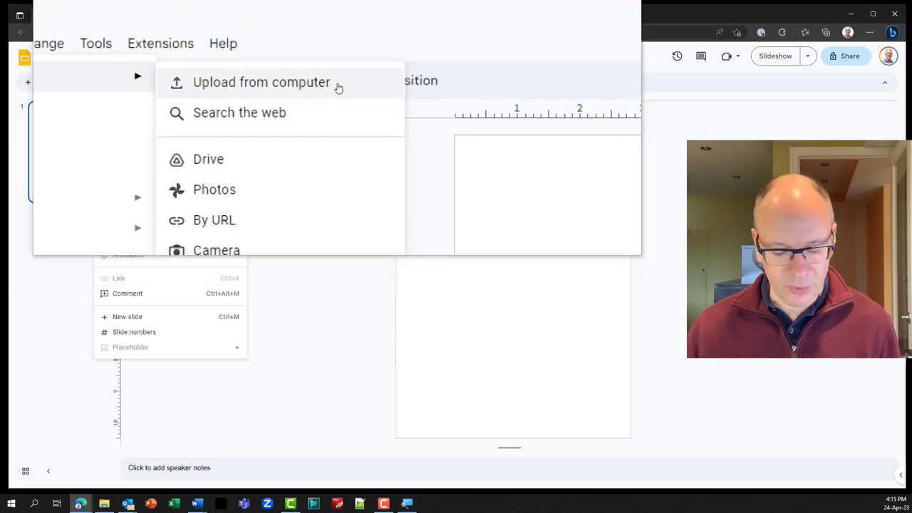
{"action": "left_click", "coordinate": [337, 85]}
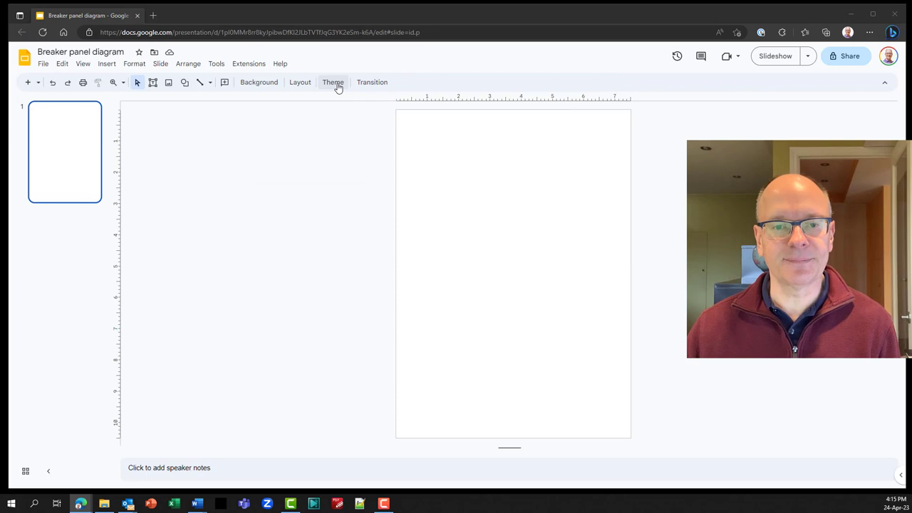
{"action": "left_click", "coordinate": [226, 91]}
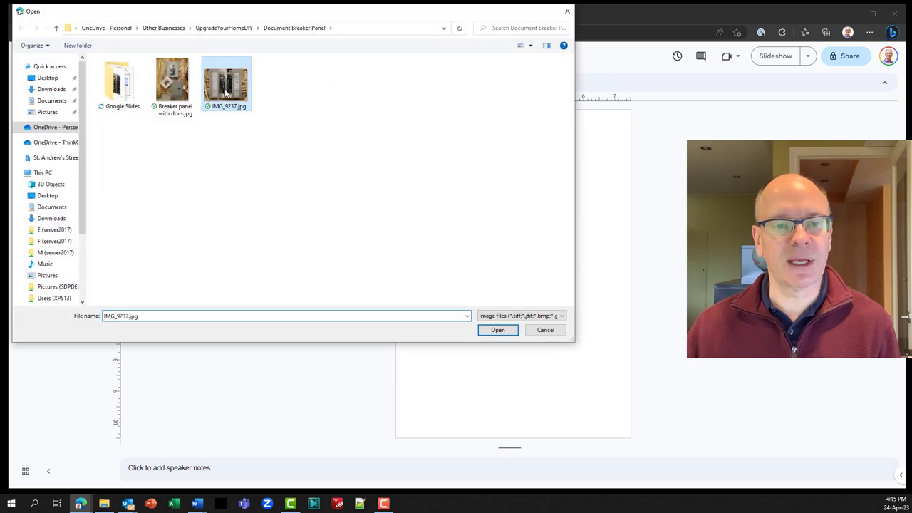
{"action": "left_click", "coordinate": [497, 330]}
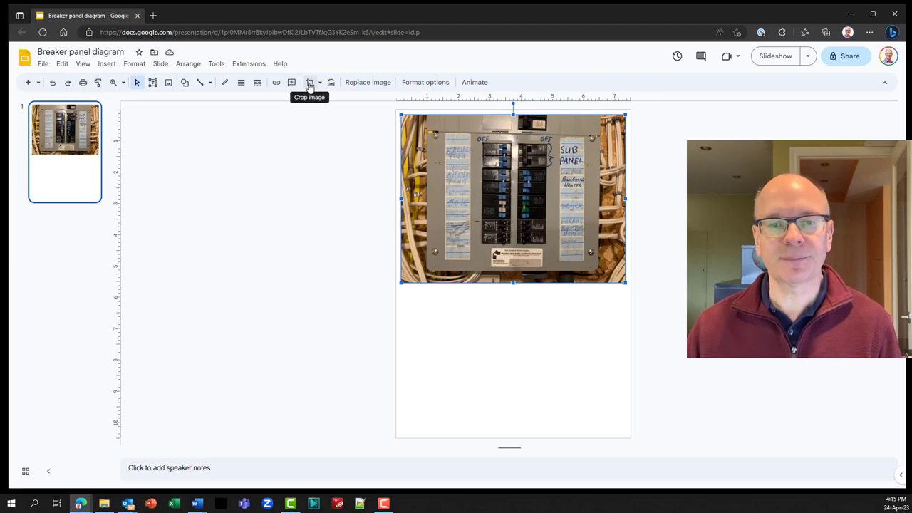
Crop the panel photo on all four sides so only the two columns of breakers remain.
{"action": "left_click", "coordinate": [310, 84]}
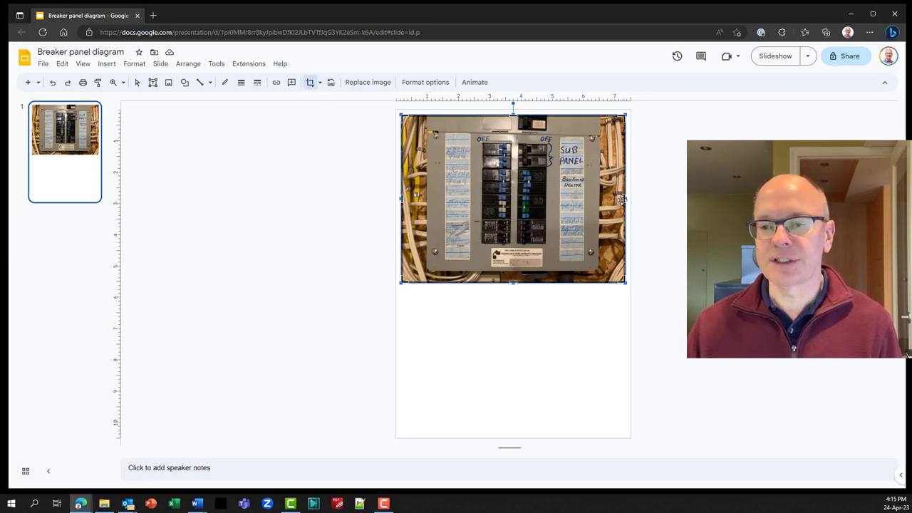
{"action": "left_click_drag", "start_coordinate": [625, 198], "coordinate": [548, 201]}
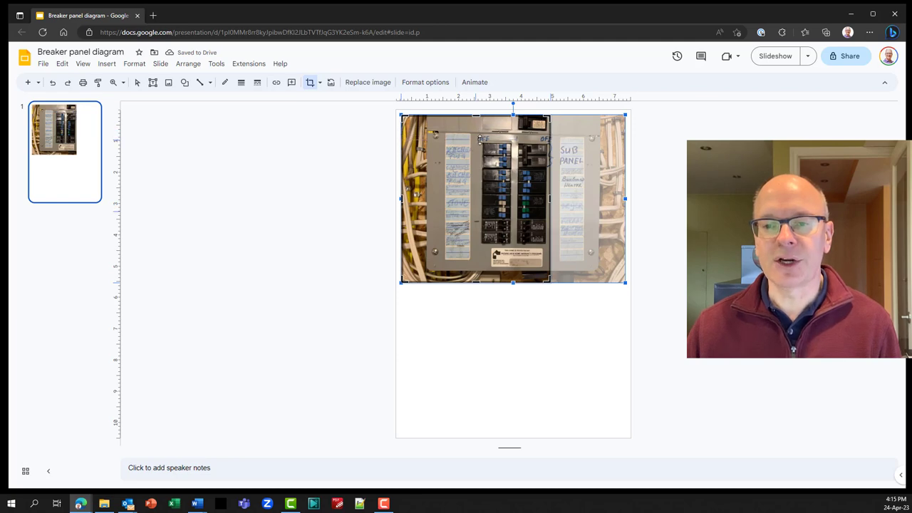
{"action": "left_click_drag", "start_coordinate": [479, 139], "coordinate": [478, 141]}
{"action": "left_click_drag", "start_coordinate": [401, 210], "coordinate": [478, 213]}
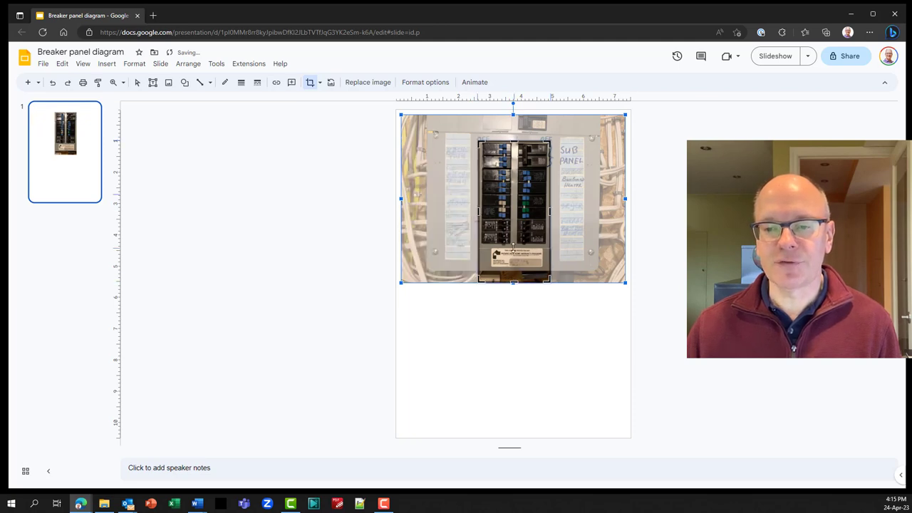
{"action": "left_click_drag", "start_coordinate": [513, 246], "coordinate": [513, 244]}
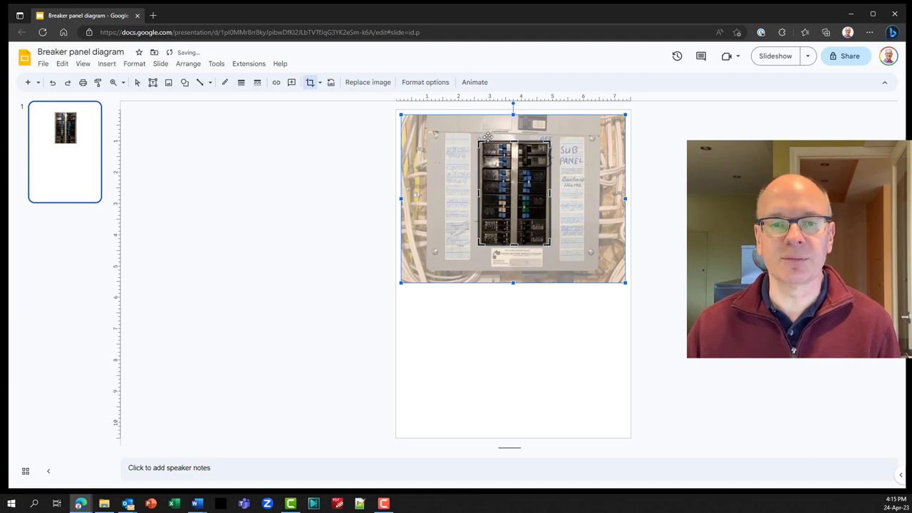
{"action": "left_click", "coordinate": [310, 84]}
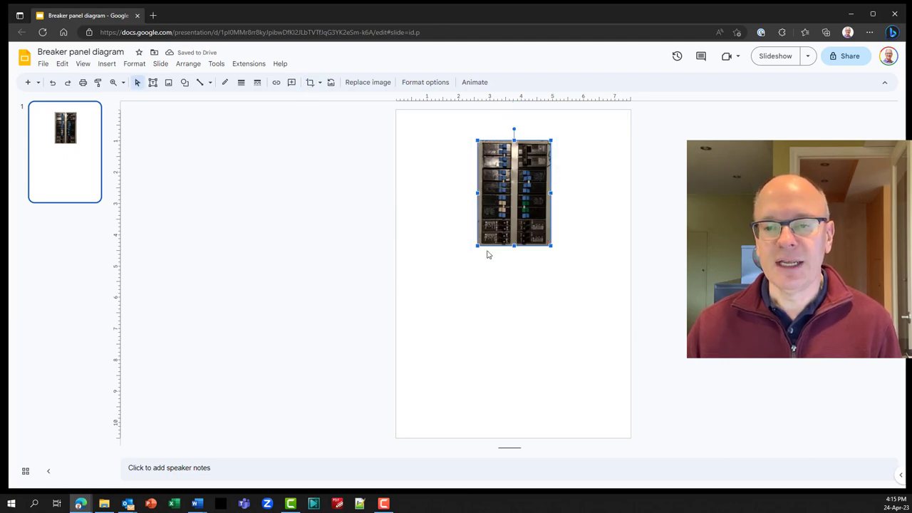
Enlarge the cropped breaker photo to about 5 inches wide, centre it horizontally on the page, and deselect it.
{"action": "left_click_drag", "start_coordinate": [477, 251], "coordinate": [432, 310]}
{"action": "left_click_drag", "start_coordinate": [551, 311], "coordinate": [590, 366]}
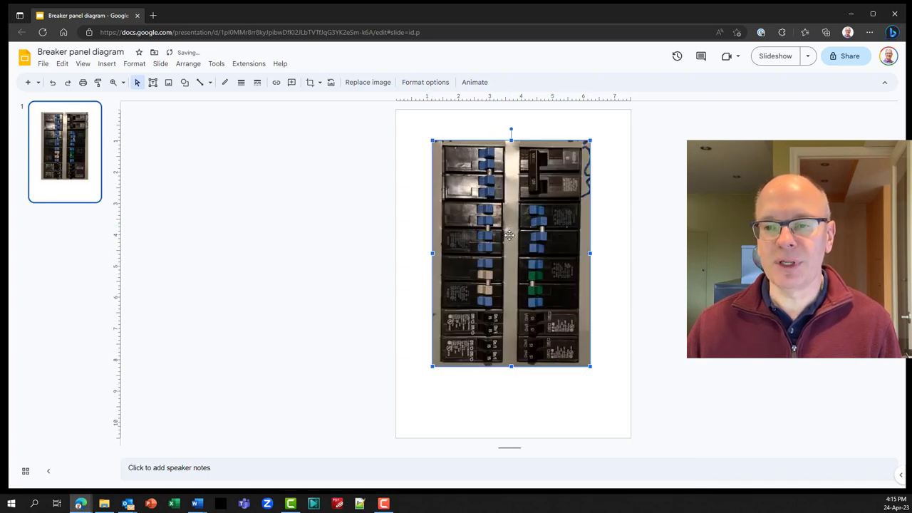
{"action": "left_click_drag", "start_coordinate": [509, 236], "coordinate": [513, 254]}
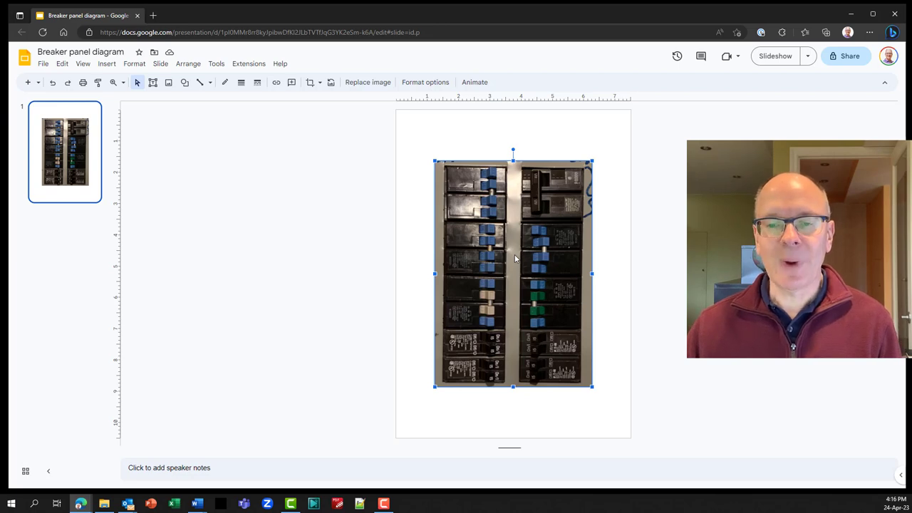
{"action": "left_click", "coordinate": [411, 166]}
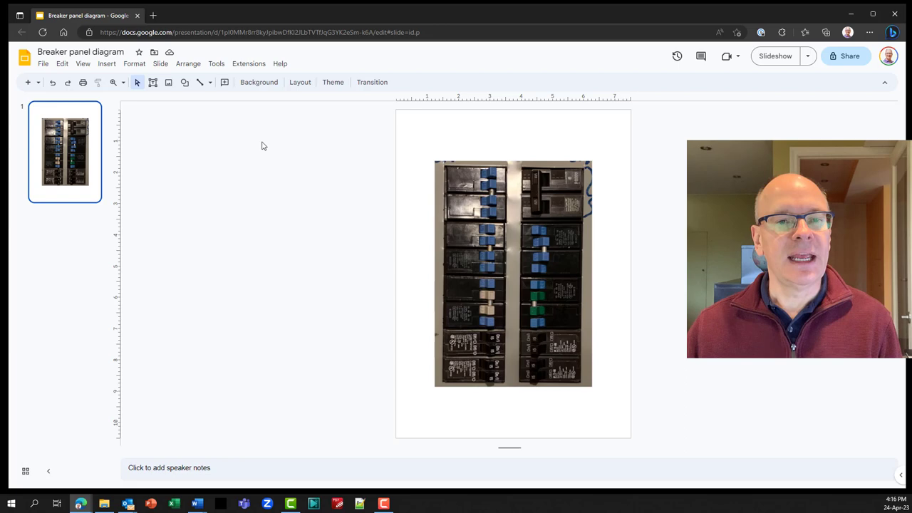
Draw an arrow from the page's left margin to the top blue switch in the left breaker column.
{"action": "left_click", "coordinate": [210, 82]}
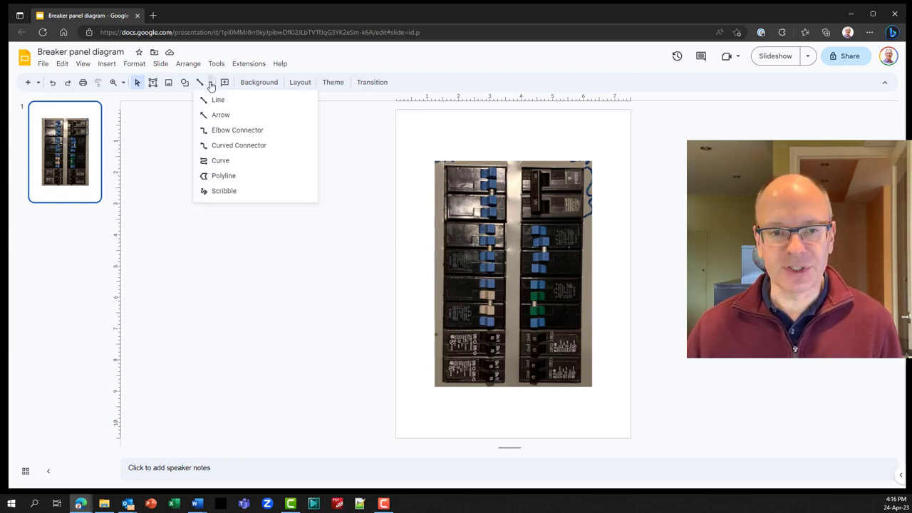
{"action": "key", "text": "super+plus"}
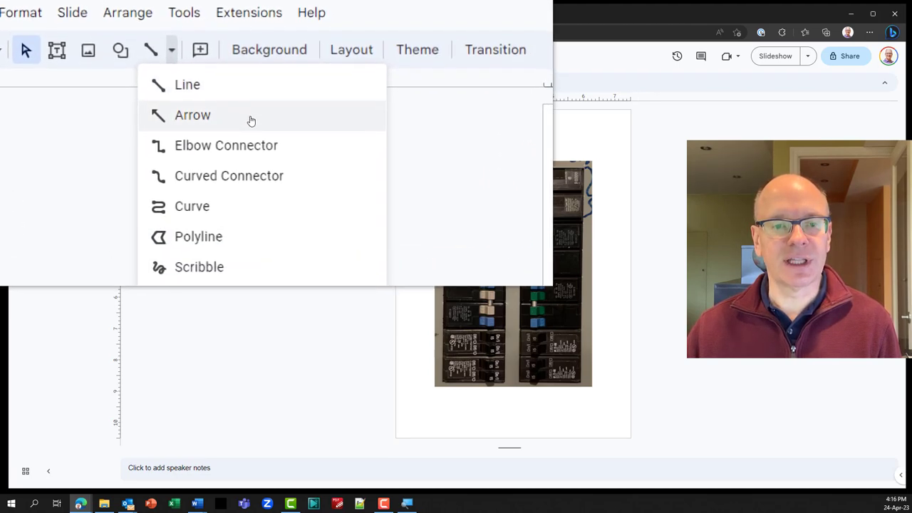
{"action": "left_click", "coordinate": [250, 119]}
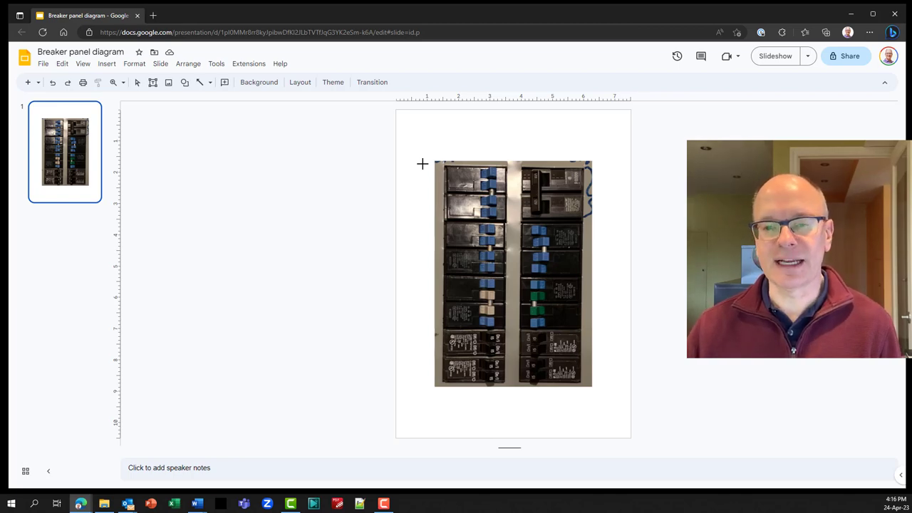
{"action": "left_click_drag", "start_coordinate": [422, 164], "coordinate": [478, 173]}
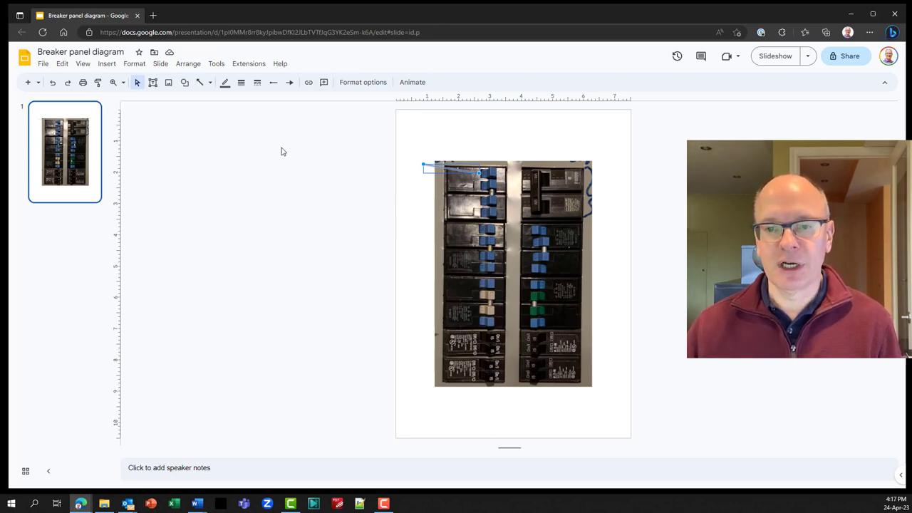
Set the arrow's line colour to yellow and its line weight to 4px.
{"action": "left_click", "coordinate": [225, 84]}
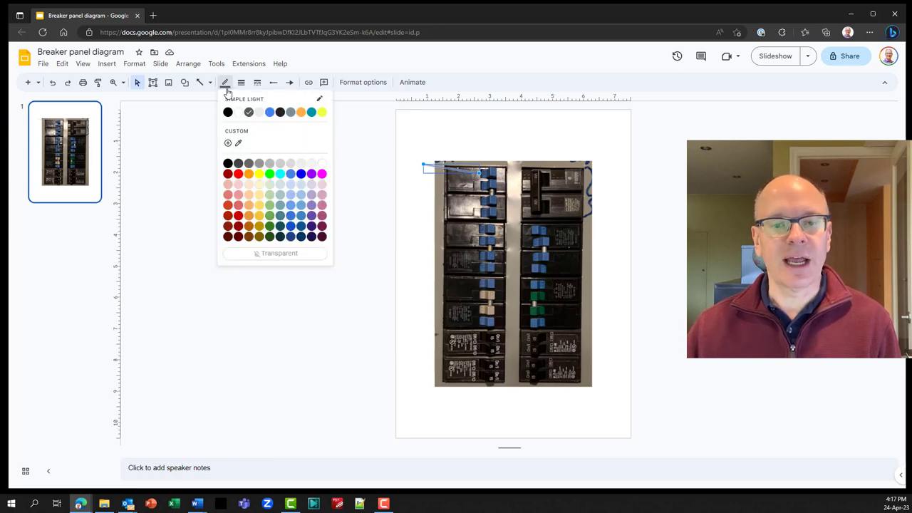
{"action": "left_click", "coordinate": [259, 174]}
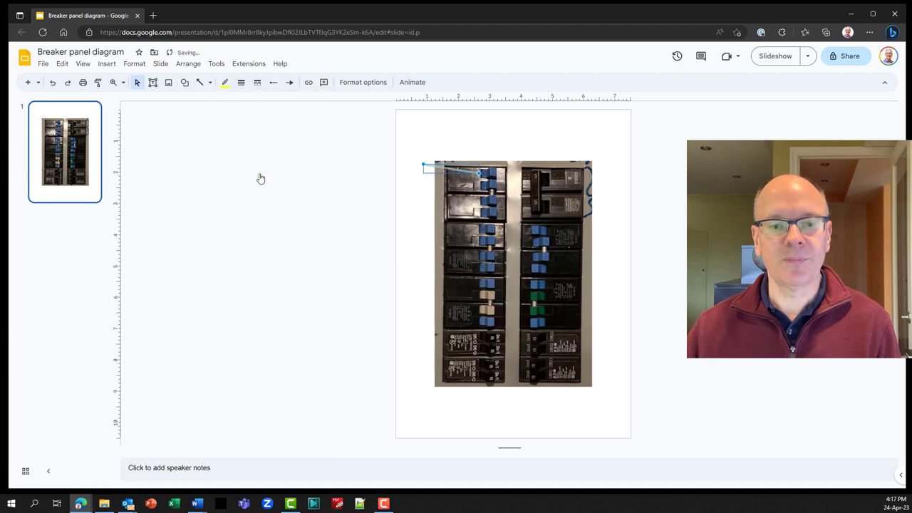
{"action": "left_click", "coordinate": [427, 193]}
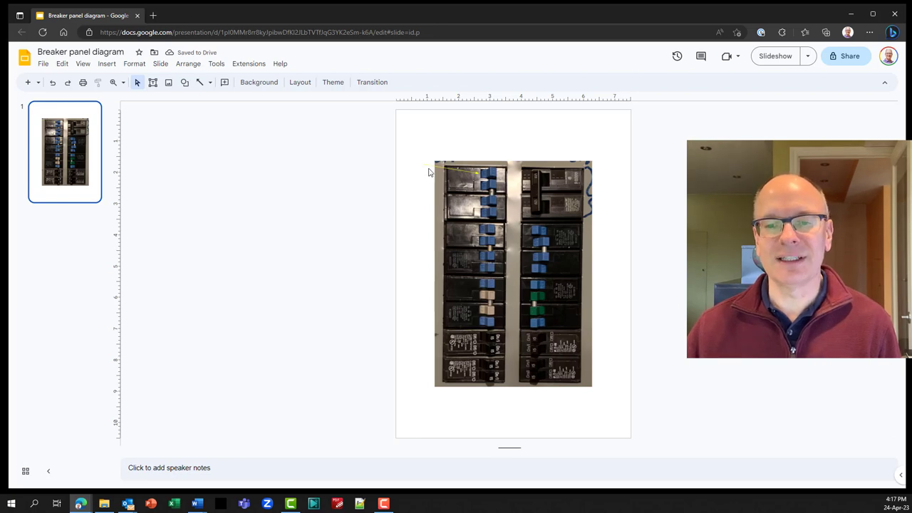
{"action": "left_click", "coordinate": [426, 164]}
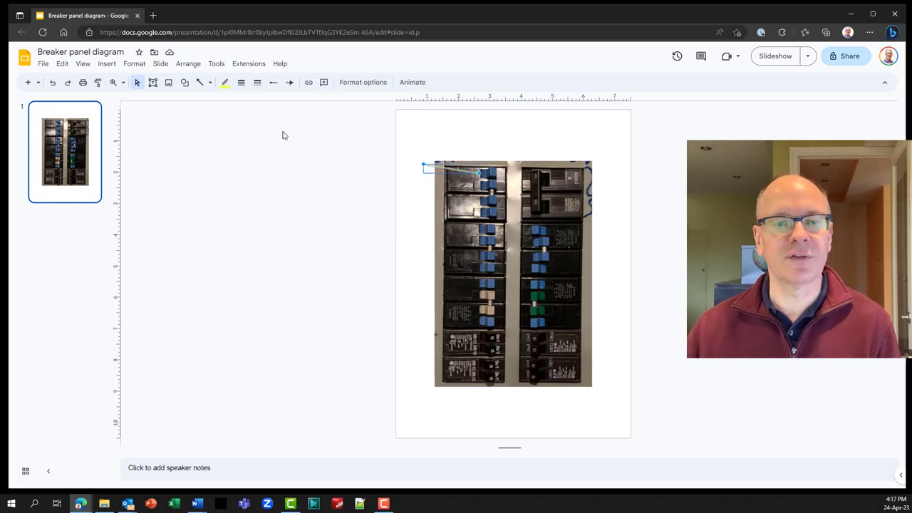
{"action": "left_click", "coordinate": [240, 83]}
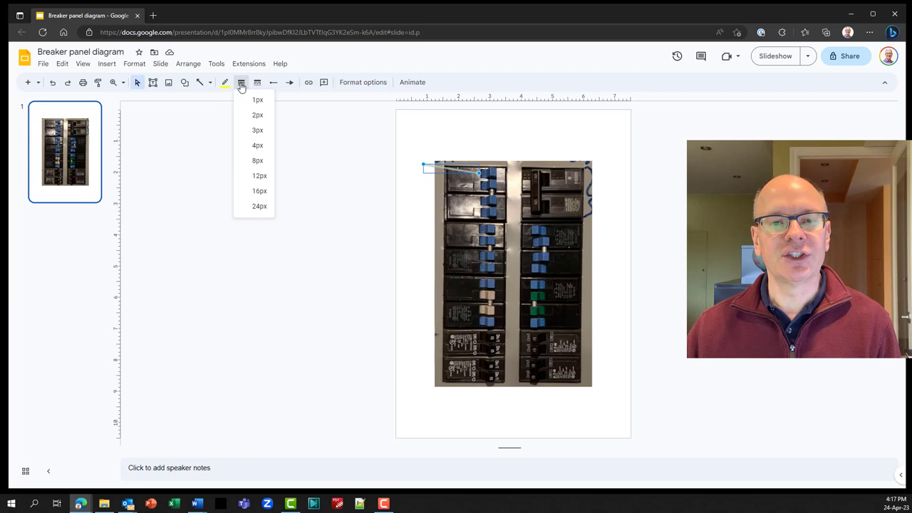
{"action": "left_click", "coordinate": [258, 146]}
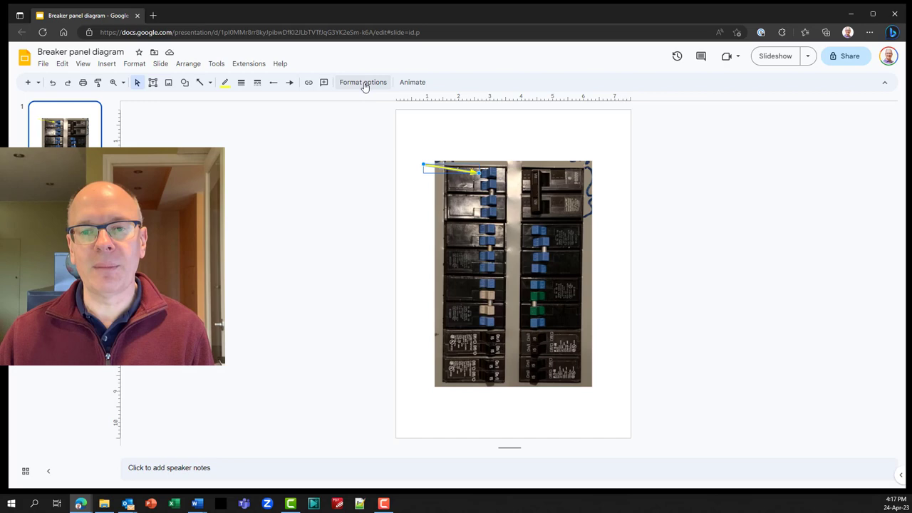
Apply a black drop shadow to the yellow arrow with maximum opacity and angle and a slightly larger blur radius.
{"action": "left_click", "coordinate": [363, 82]}
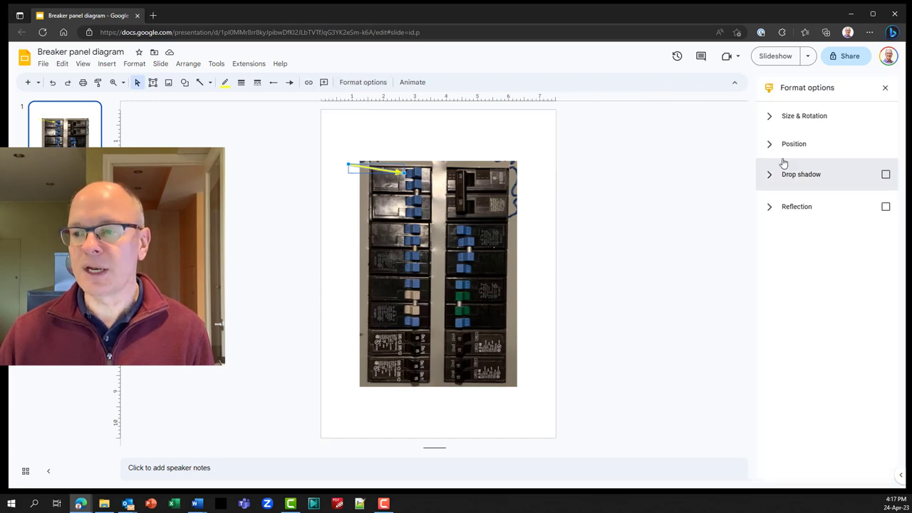
{"action": "left_click", "coordinate": [769, 179]}
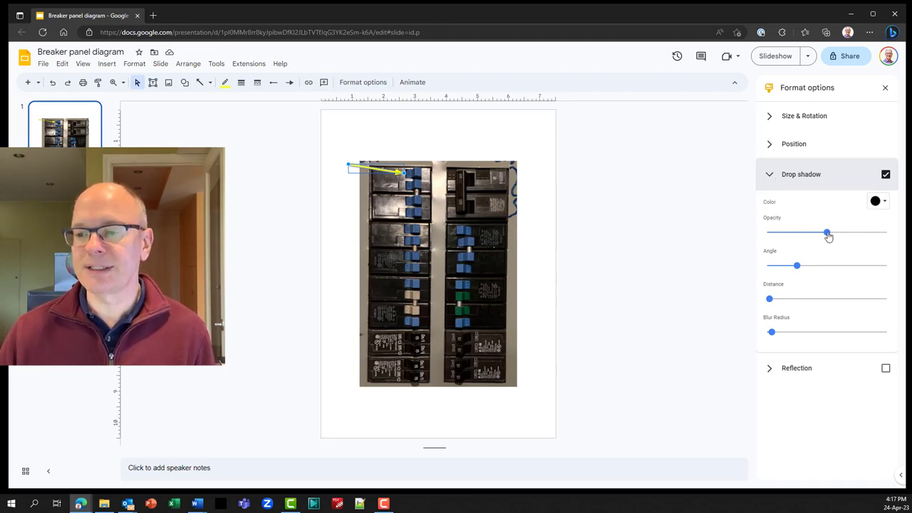
{"action": "left_click_drag", "start_coordinate": [827, 235], "coordinate": [887, 234]}
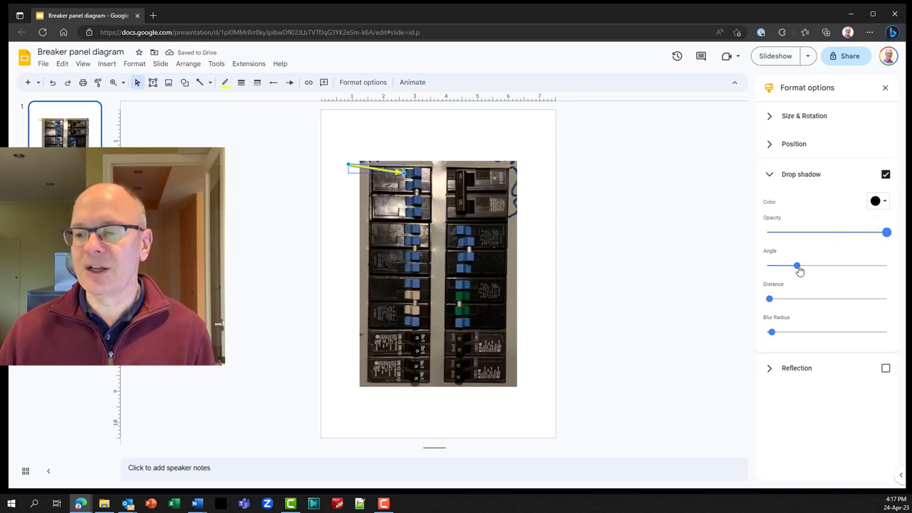
{"action": "left_click_drag", "start_coordinate": [798, 269], "coordinate": [890, 270]}
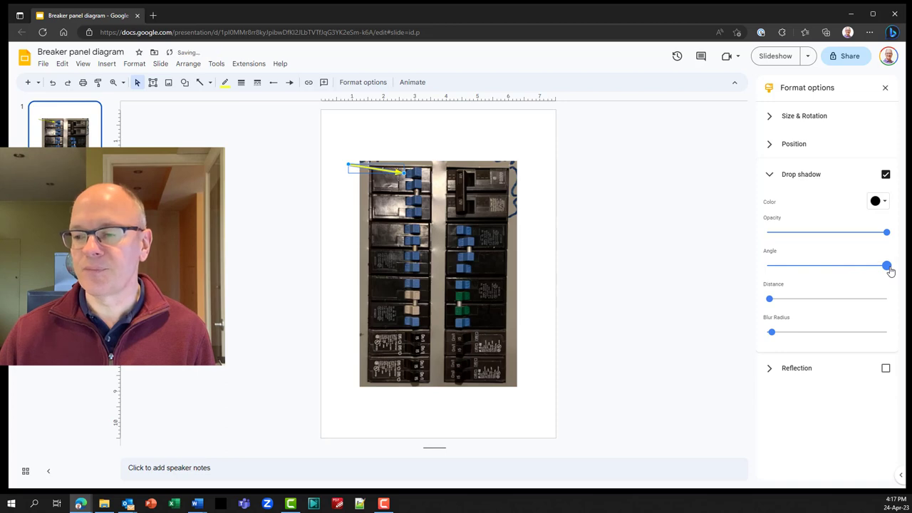
{"action": "left_click_drag", "start_coordinate": [771, 333], "coordinate": [776, 337]}
{"action": "left_click", "coordinate": [775, 336]}
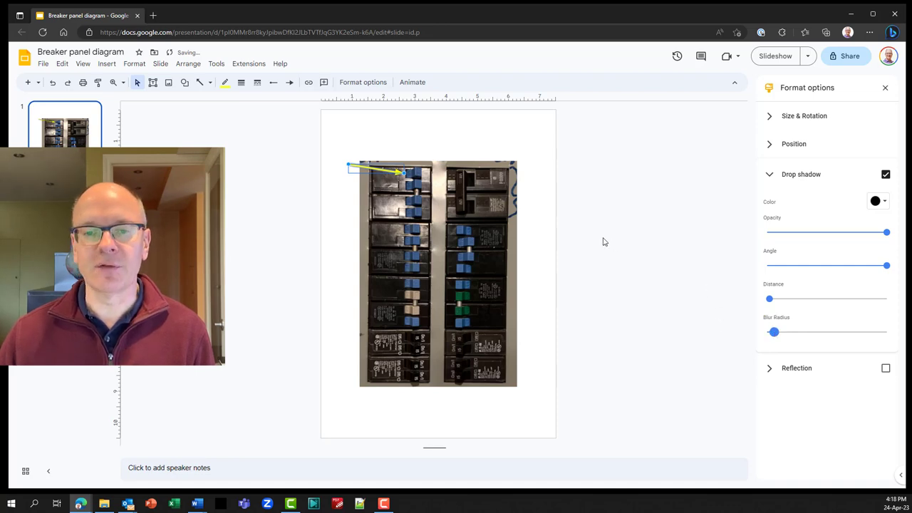
{"action": "left_click", "coordinate": [885, 87]}
{"action": "left_click", "coordinate": [419, 142]}
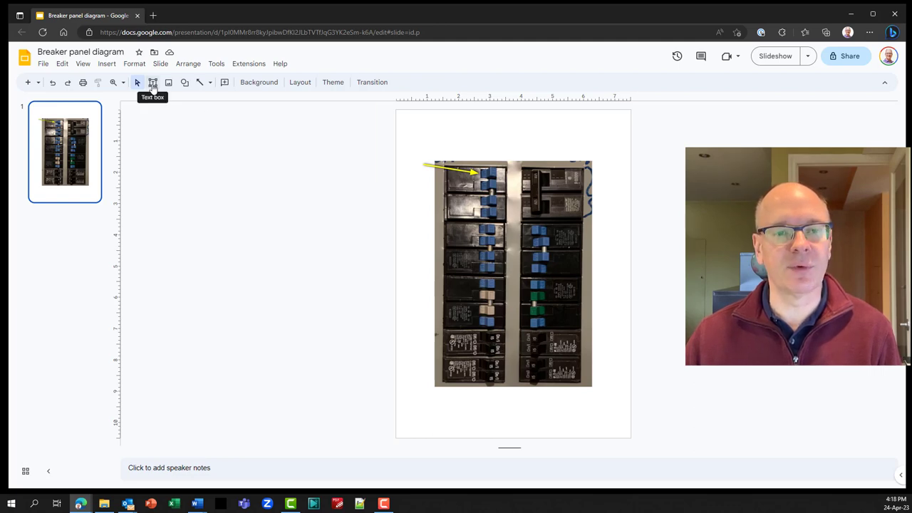
Add a text box about 1 inch wide just above the arrow's tail and set its font size to 10.
{"action": "left_click", "coordinate": [153, 84]}
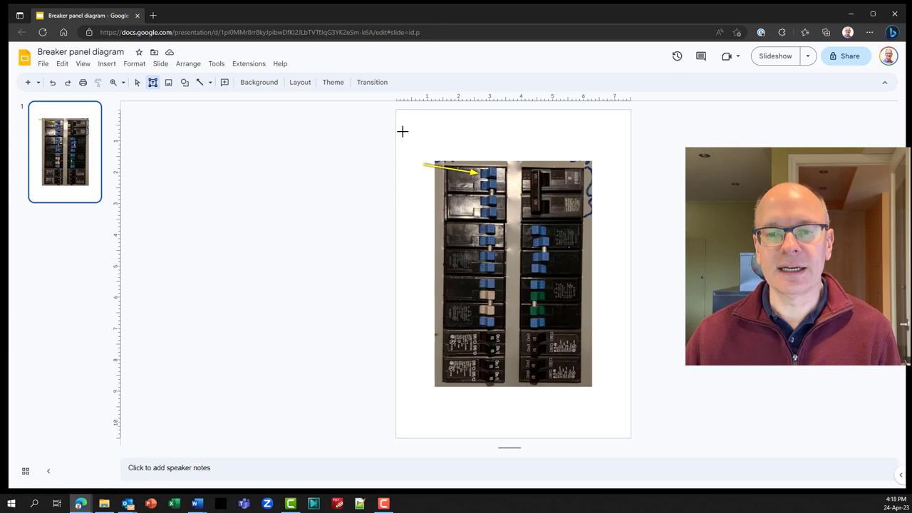
{"action": "left_click_drag", "start_coordinate": [402, 131], "coordinate": [434, 146]}
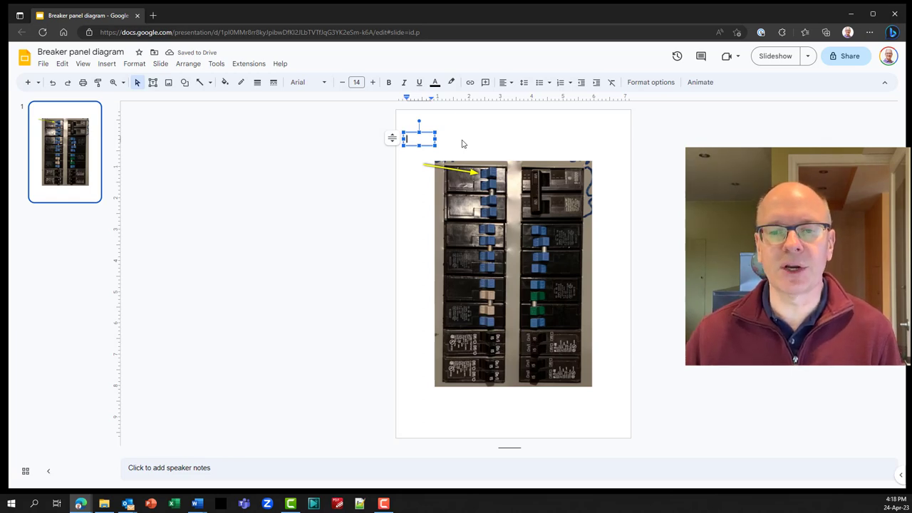
{"action": "left_click", "coordinate": [342, 81]}
{"action": "left_click", "coordinate": [342, 81]}
{"action": "left_click", "coordinate": [342, 82]}
{"action": "left_click", "coordinate": [342, 82]}
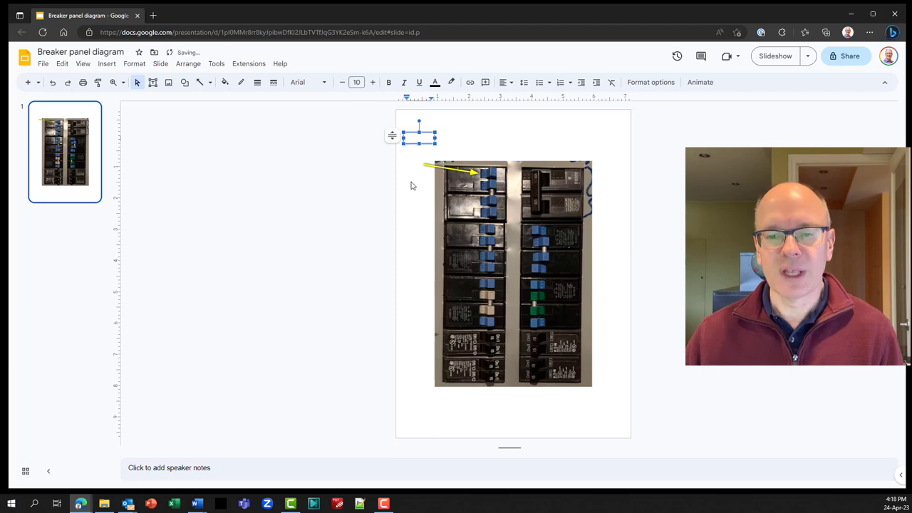
Enter the label "Living room lights, Dining room light" in the text box.
{"action": "type", "text": "Living"}
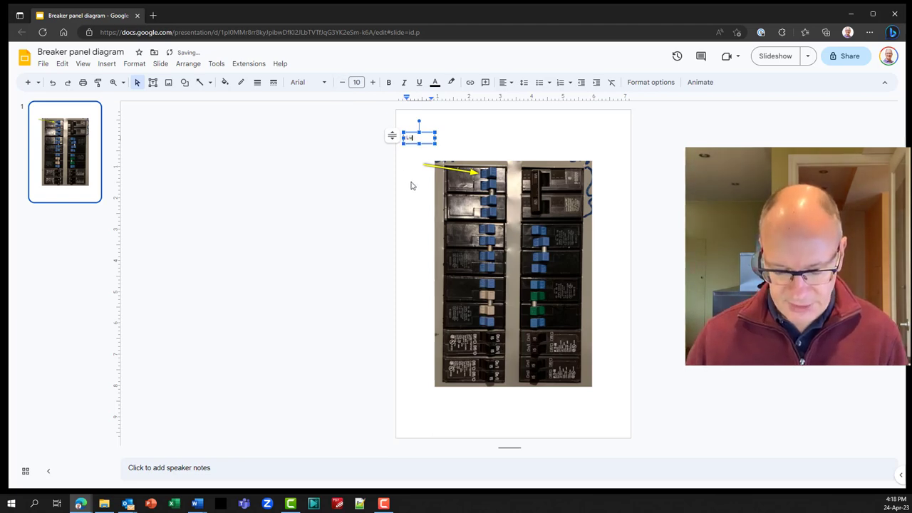
{"action": "type", "text": " room lights. Din"}
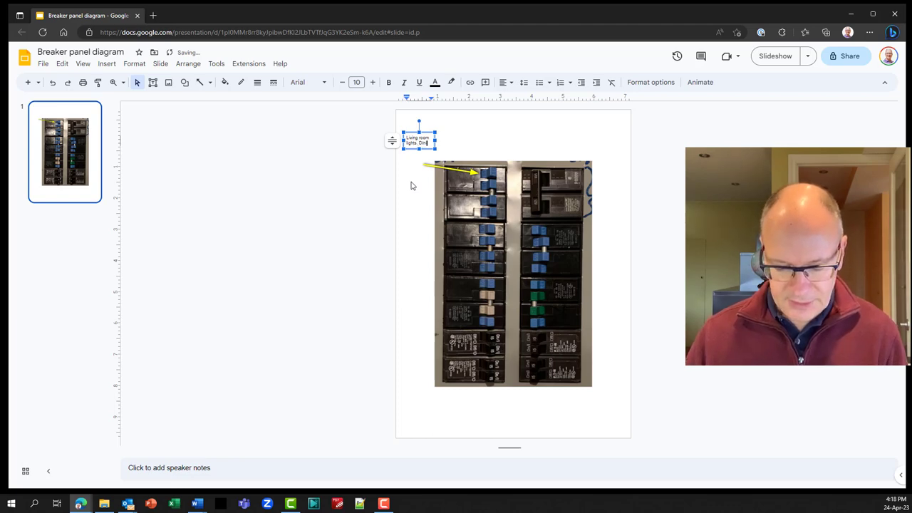
{"action": "type", "text": "ing"}
{"action": "key", "text": "Return"}
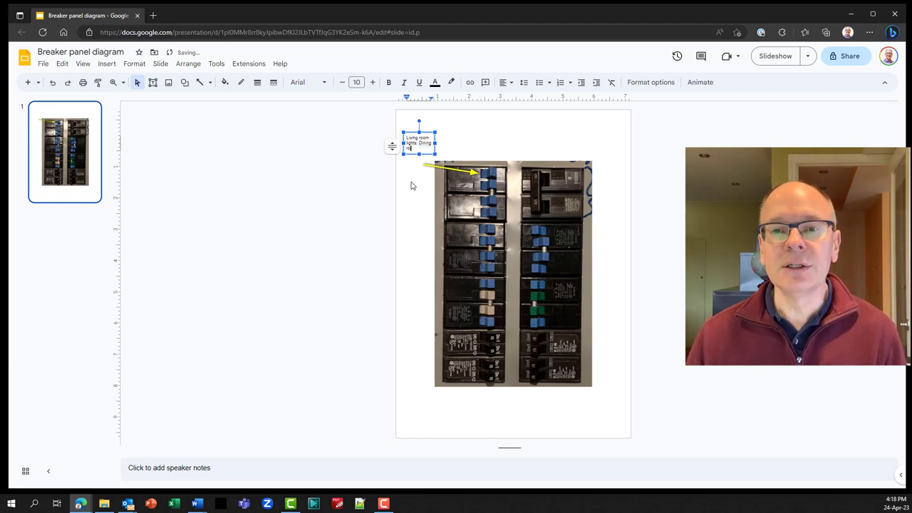
{"action": "key", "text": "BackSpace"}
{"action": "key", "text": "BackSpace"}
{"action": "key", "text": "BackSpace"}
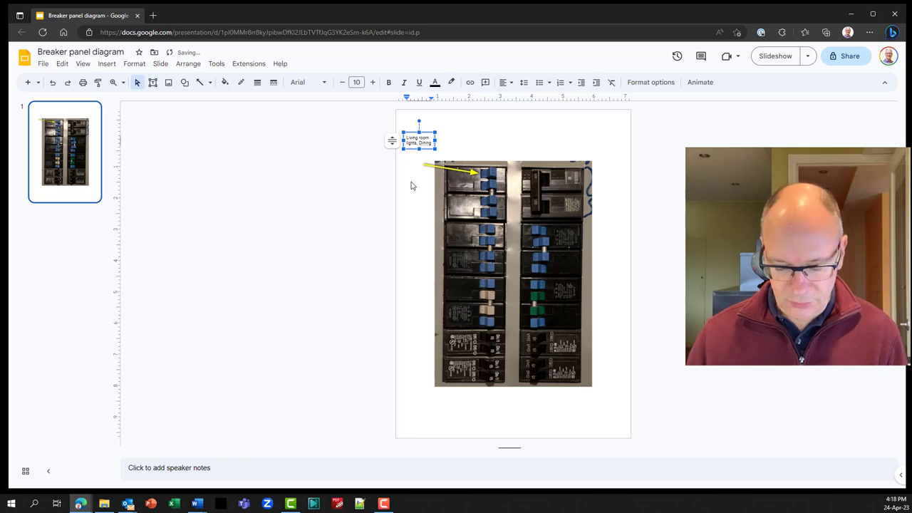
{"action": "type", "text": "room light"}
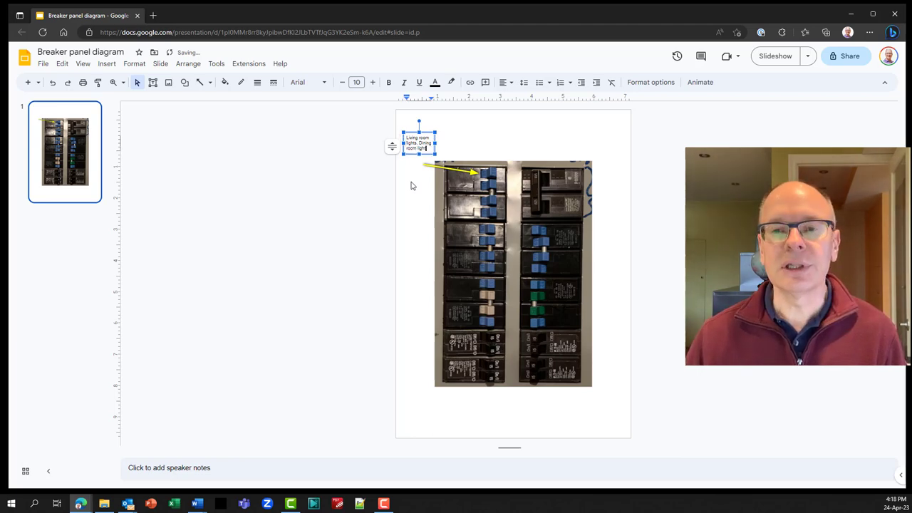
{"action": "type", "text": "s"}
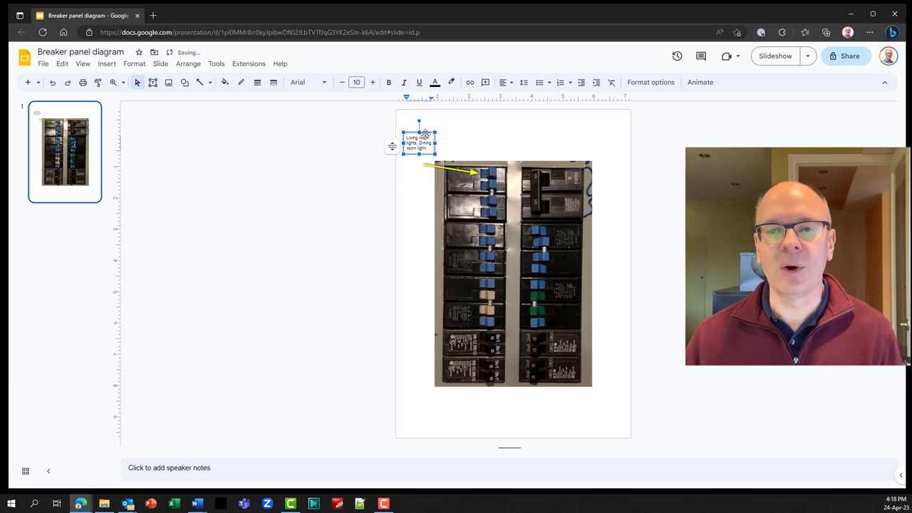
Move the label down beside the photo's upper left corner and attach the yellow arrow's tail to the label's right edge.
{"action": "key", "text": "Escape"}
{"action": "left_click_drag", "start_coordinate": [425, 134], "coordinate": [421, 151]}
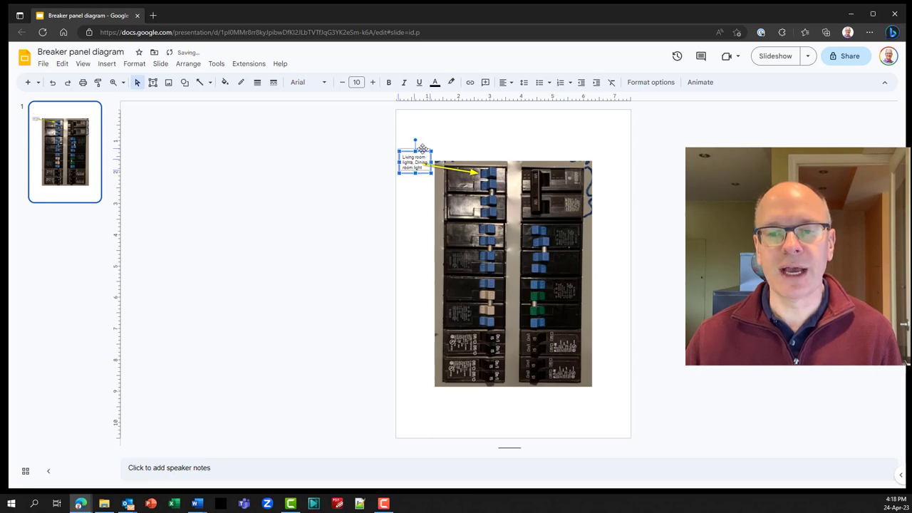
{"action": "left_click", "coordinate": [427, 166]}
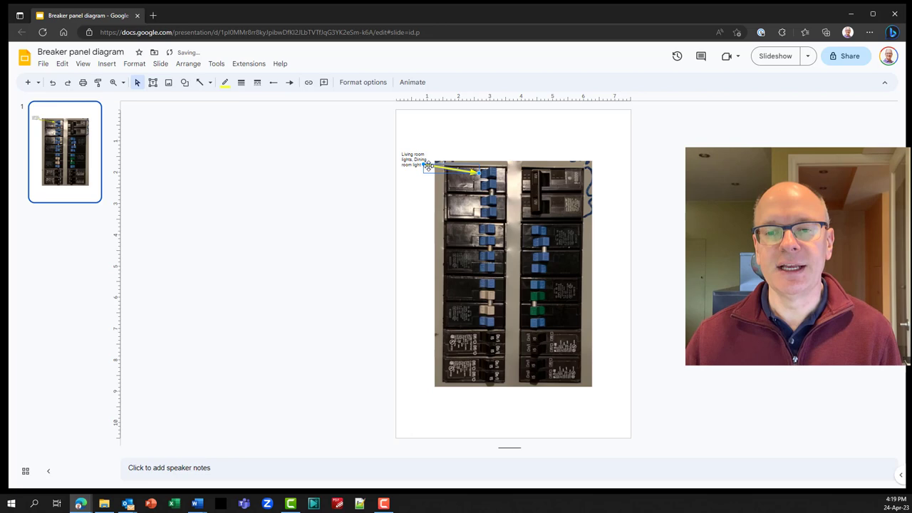
{"action": "left_click_drag", "start_coordinate": [428, 166], "coordinate": [426, 166]}
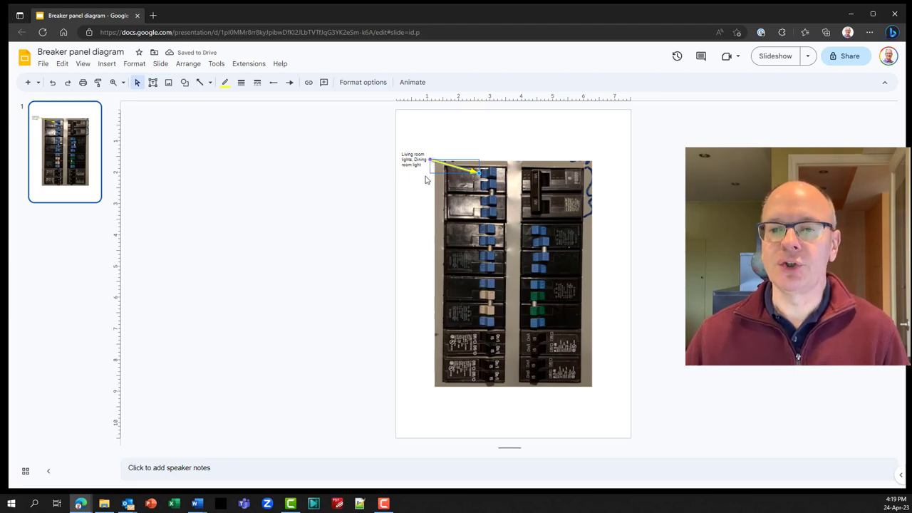
{"action": "left_click", "coordinate": [611, 200]}
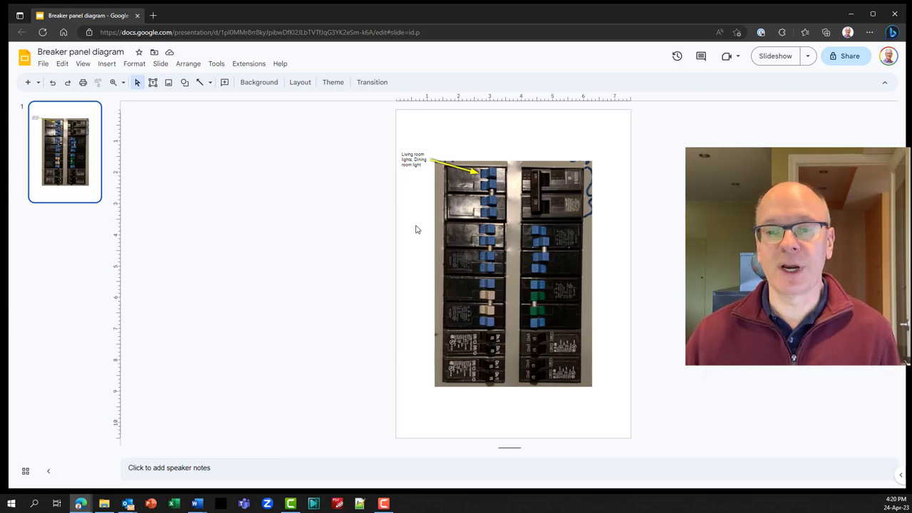
Duplicate the yellow arrow by copying and pasting it on the slide.
{"action": "left_click", "coordinate": [457, 168]}
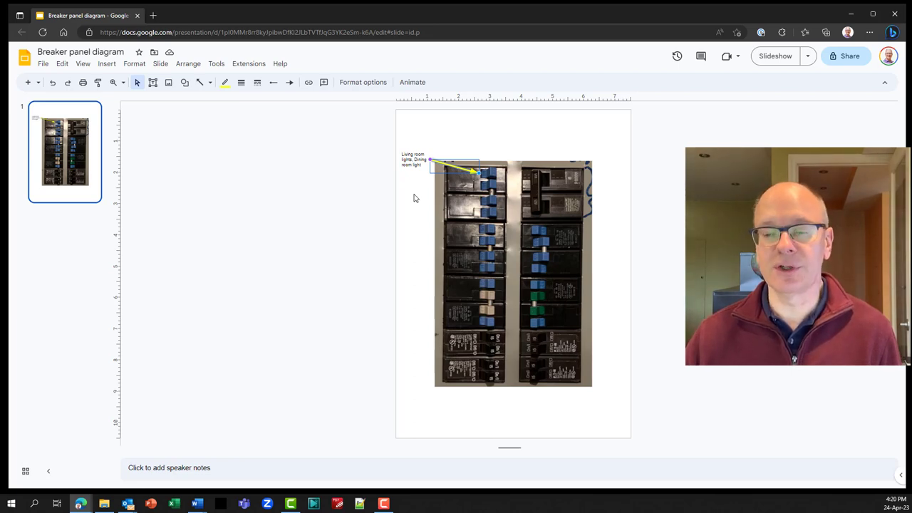
{"action": "left_click", "coordinate": [611, 191]}
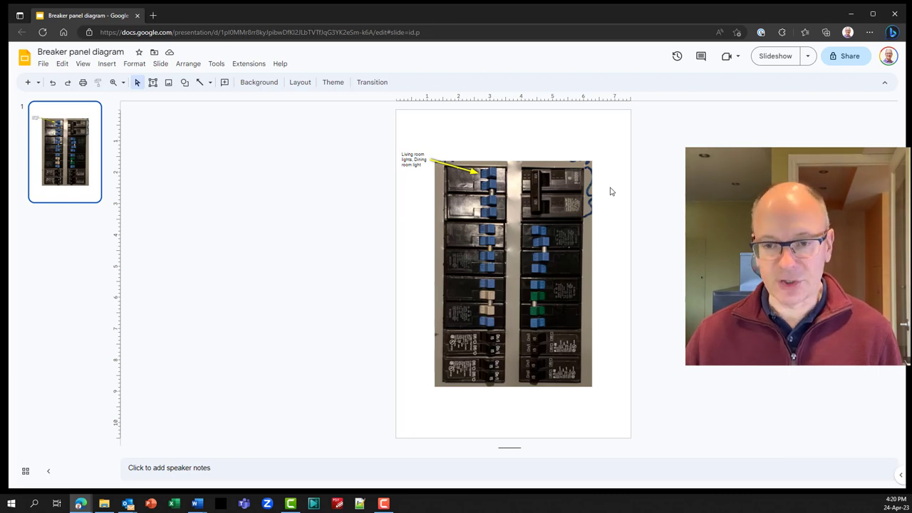
{"action": "key", "text": "ctrl+v"}
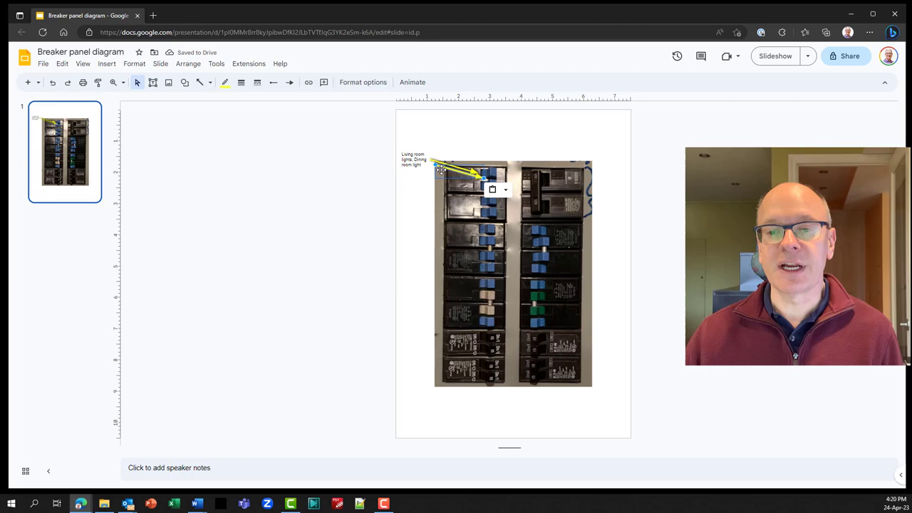
Move the duplicate yellow arrow to the photo's right side, pointing its head at the green breaker pair and its tail just past the photo's edge.
{"action": "left_click_drag", "start_coordinate": [439, 171], "coordinate": [522, 206]}
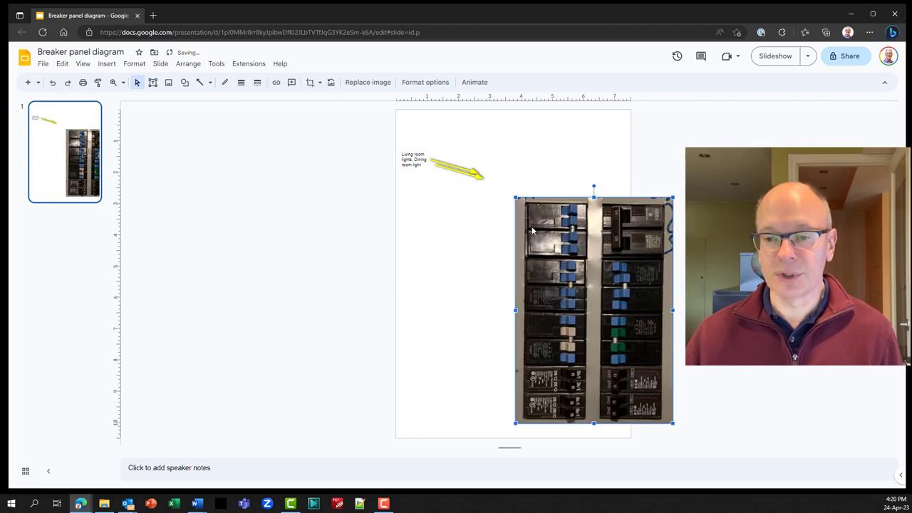
{"action": "key", "text": "ctrl+z"}
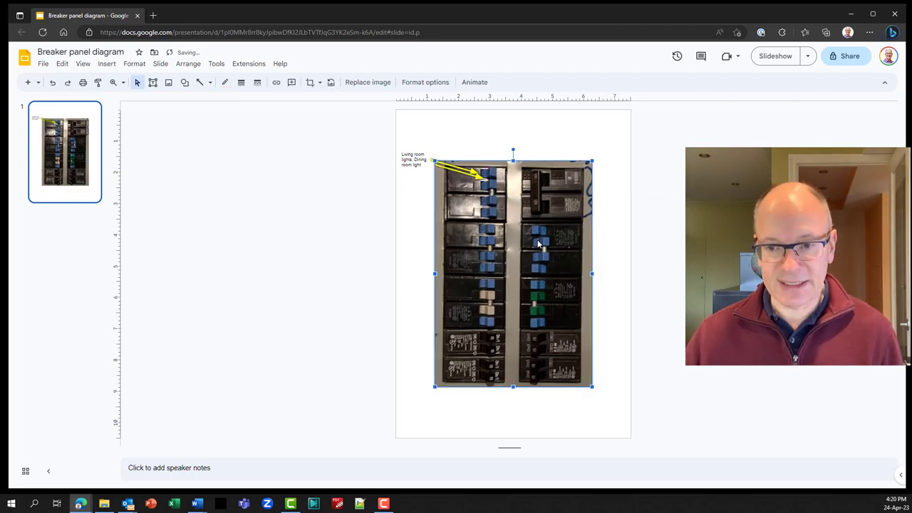
{"action": "left_click", "coordinate": [436, 168]}
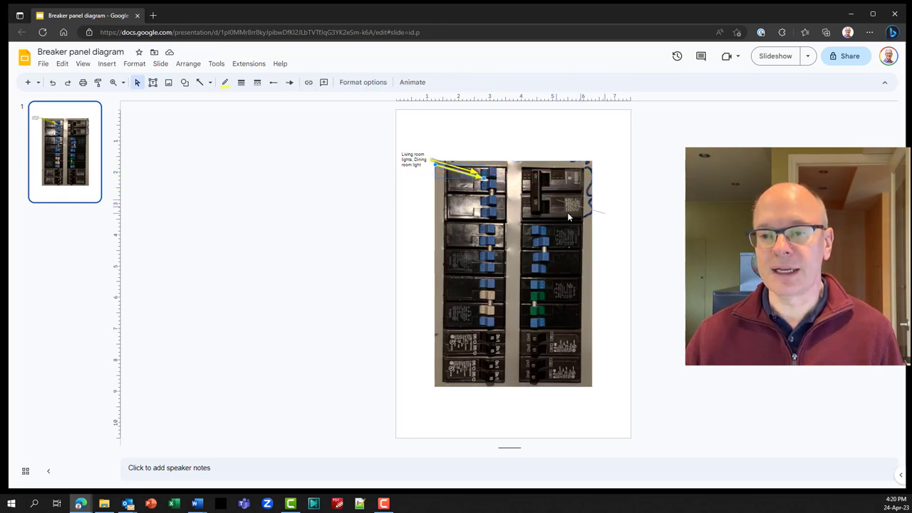
{"action": "left_click_drag", "start_coordinate": [567, 303], "coordinate": [567, 302]}
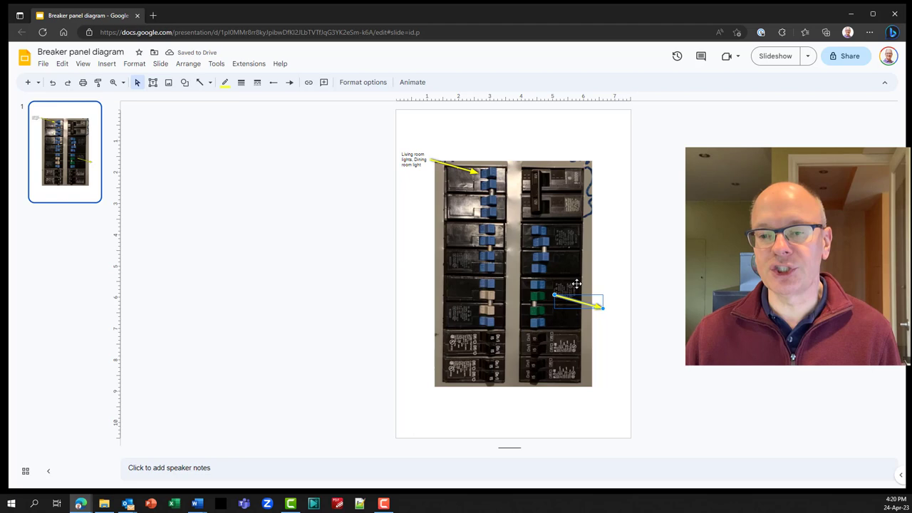
{"action": "mouse_move", "coordinate": [554, 294]}
{"action": "left_mouse_down"}
{"action": "mouse_move", "coordinate": [605, 288]}
{"action": "mouse_move", "coordinate": [547, 303]}
{"action": "left_mouse_up"}
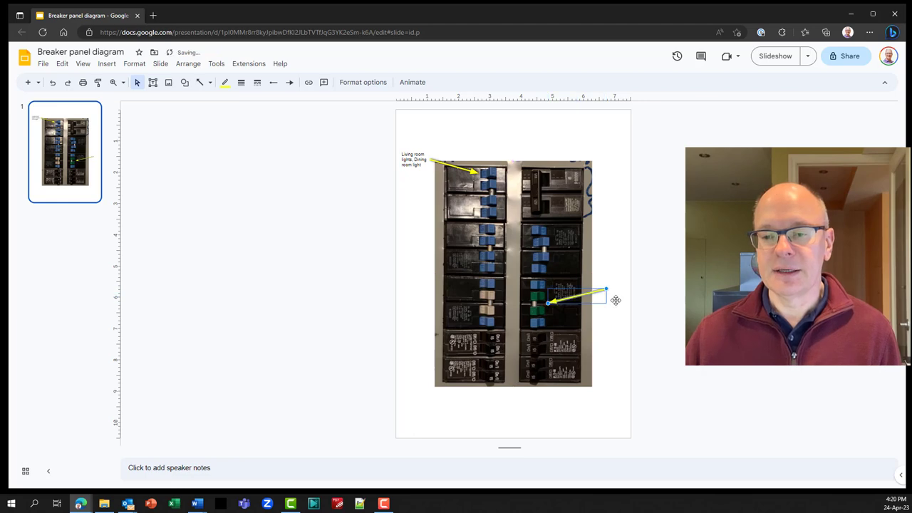
{"action": "left_click_drag", "start_coordinate": [605, 290], "coordinate": [594, 288]}
{"action": "left_click", "coordinate": [610, 306]}
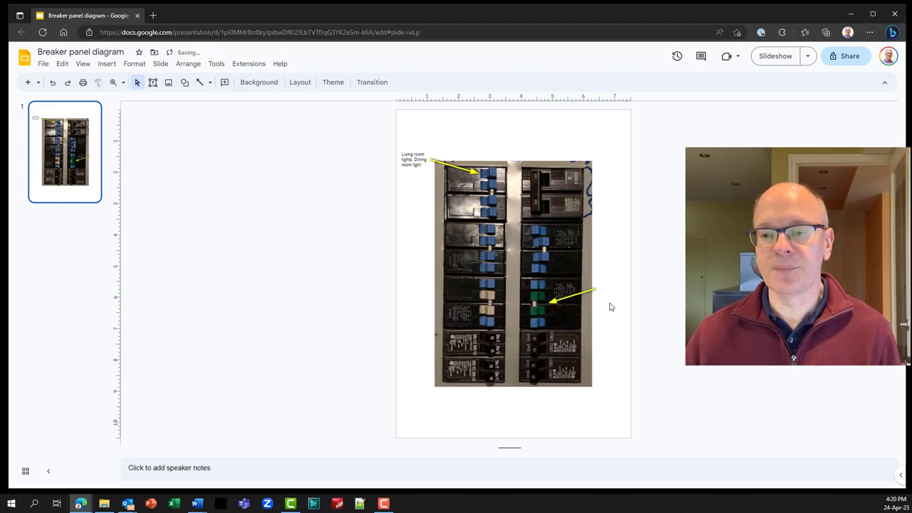
Duplicate the "Living room lights, Dining room light" label and place the copy right of the photo, just above the second arrow's tail.
{"action": "left_click", "coordinate": [415, 151]}
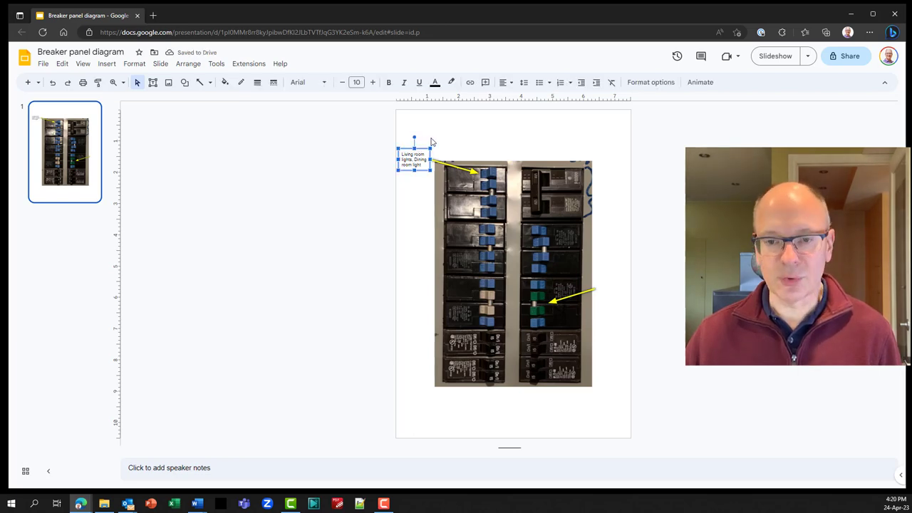
{"action": "left_click", "coordinate": [614, 253]}
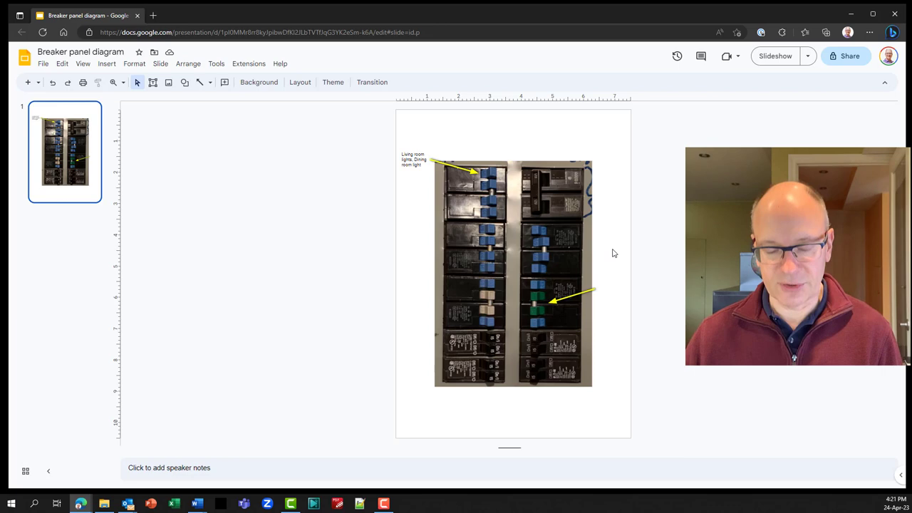
{"action": "key", "text": "ctrl+v"}
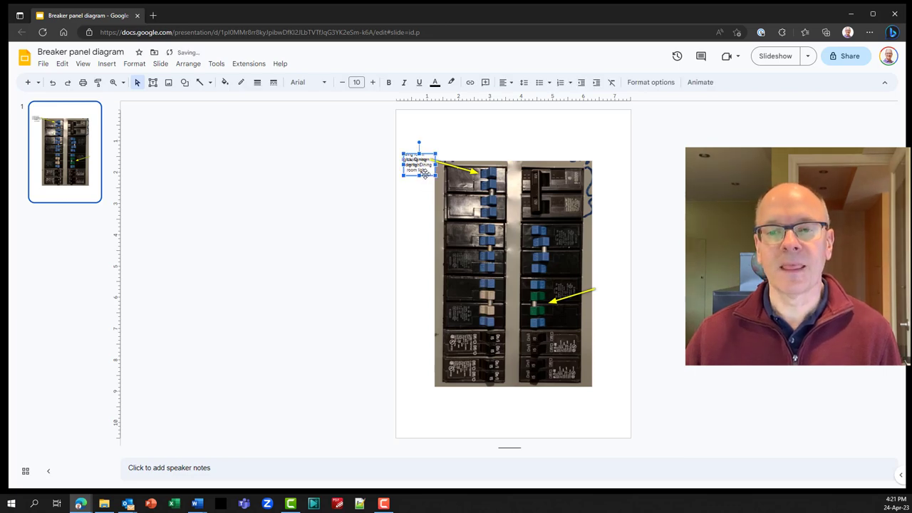
{"action": "left_click_drag", "start_coordinate": [425, 173], "coordinate": [614, 285]}
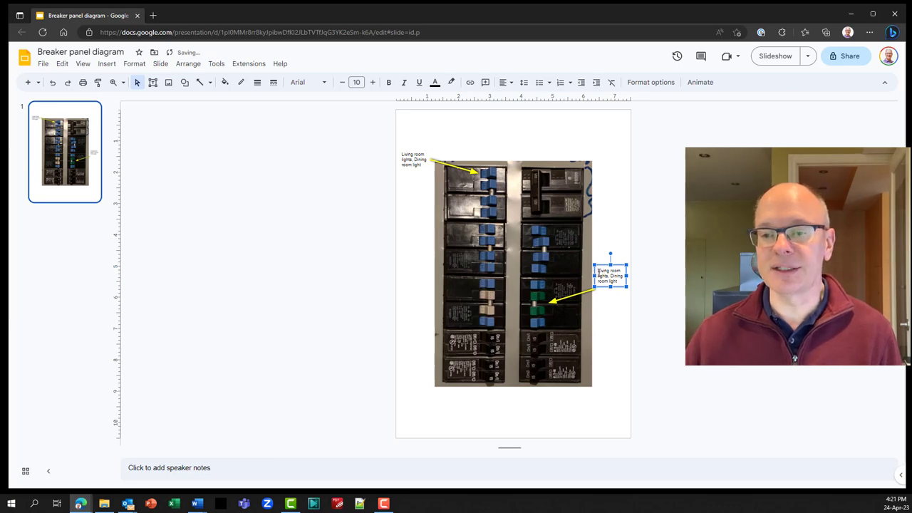
Replace the copied label's text with "Kitchen Stove" and move it down to line up with the second arrow's tail.
{"action": "triple_click", "coordinate": [599, 273]}
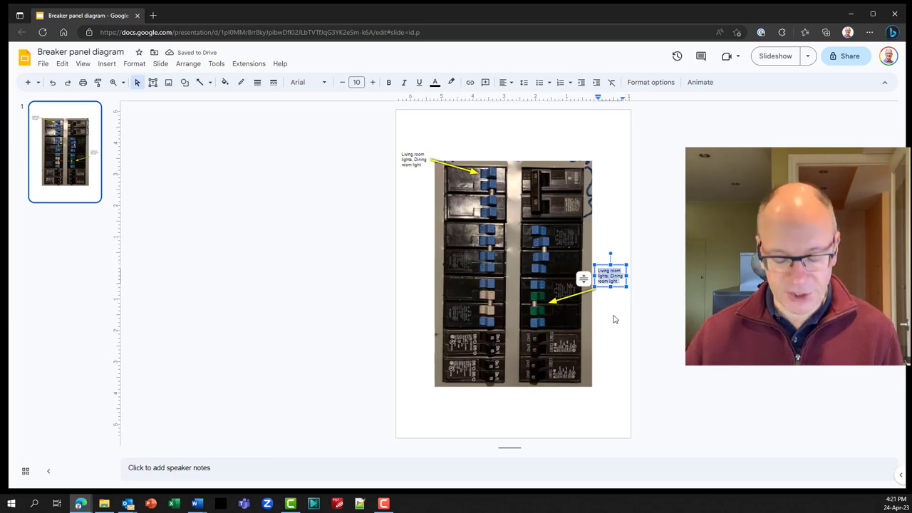
{"action": "type", "text": "Kitch"}
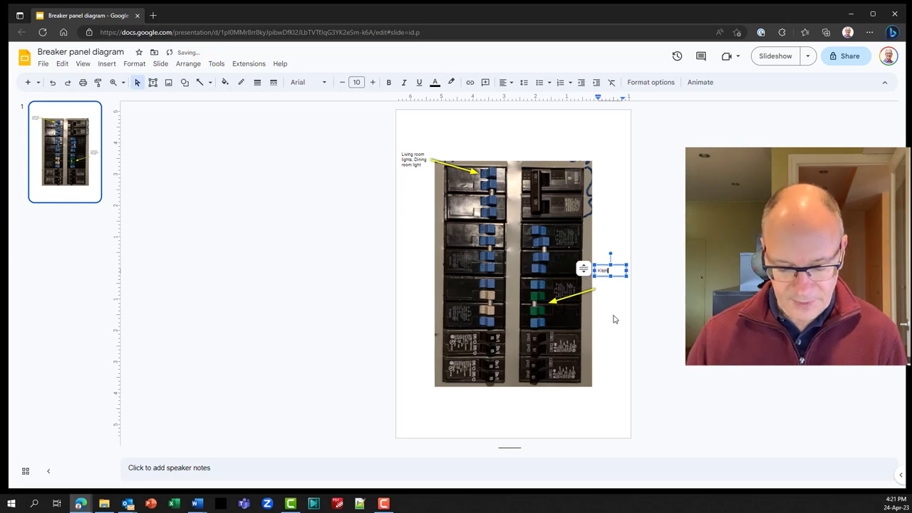
{"action": "type", "text": "en Stove"}
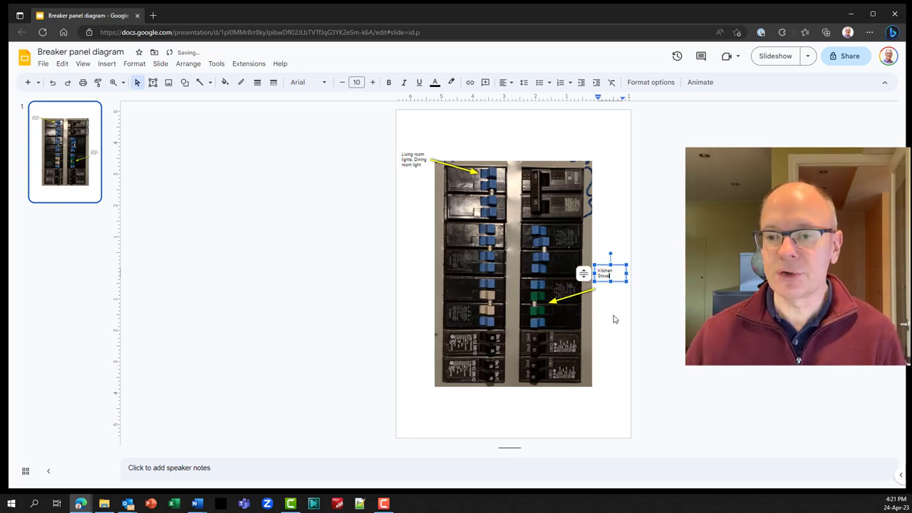
{"action": "left_click", "coordinate": [614, 319]}
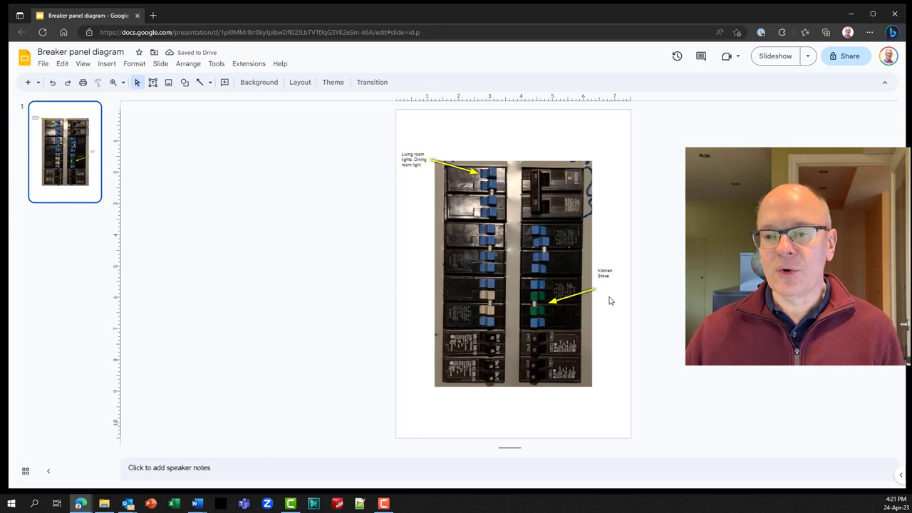
{"action": "left_click", "coordinate": [608, 282]}
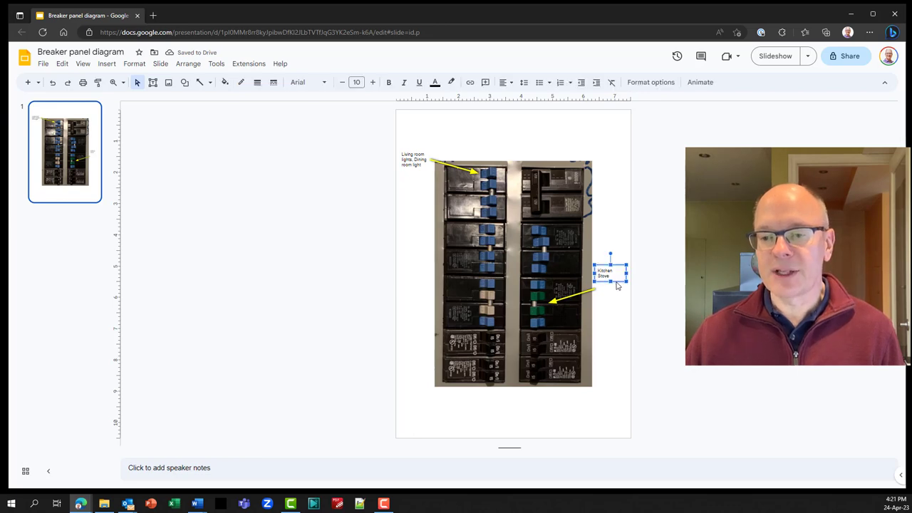
{"action": "left_click_drag", "start_coordinate": [603, 281], "coordinate": [604, 298]}
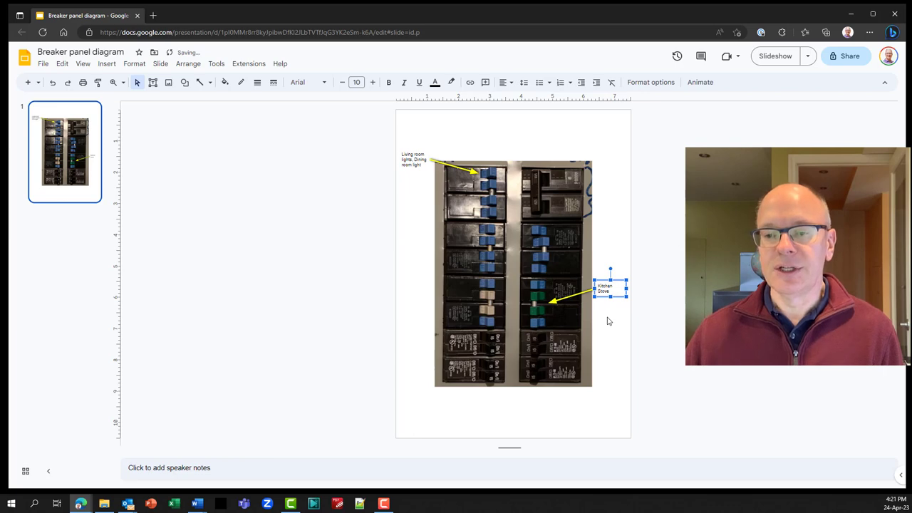
{"action": "left_click", "coordinate": [606, 332]}
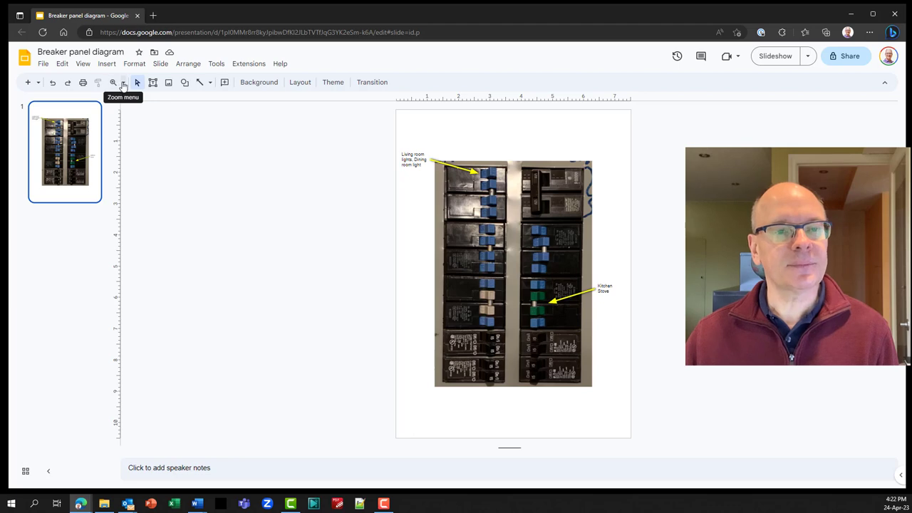
Zoom in to examine the arrows, labels and breakers on the slide up close, and return to the fit view.
{"action": "left_click", "coordinate": [123, 83]}
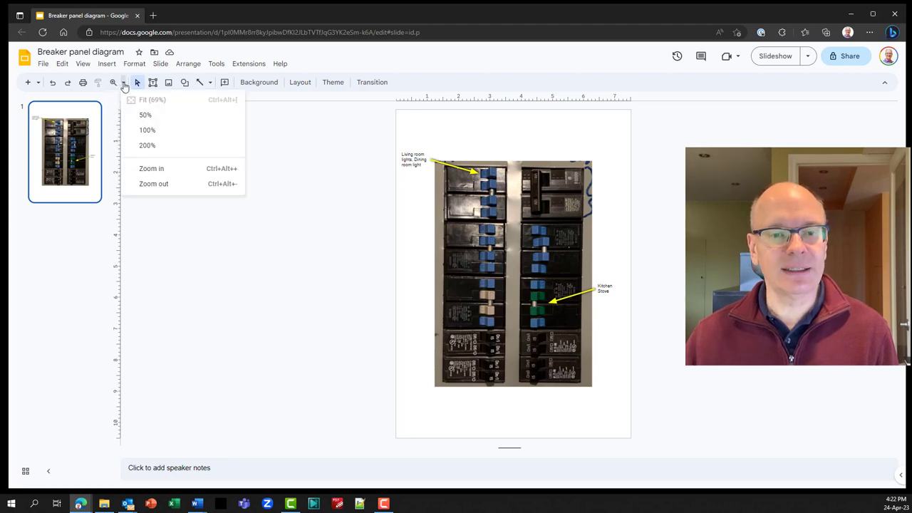
{"action": "left_click", "coordinate": [181, 169]}
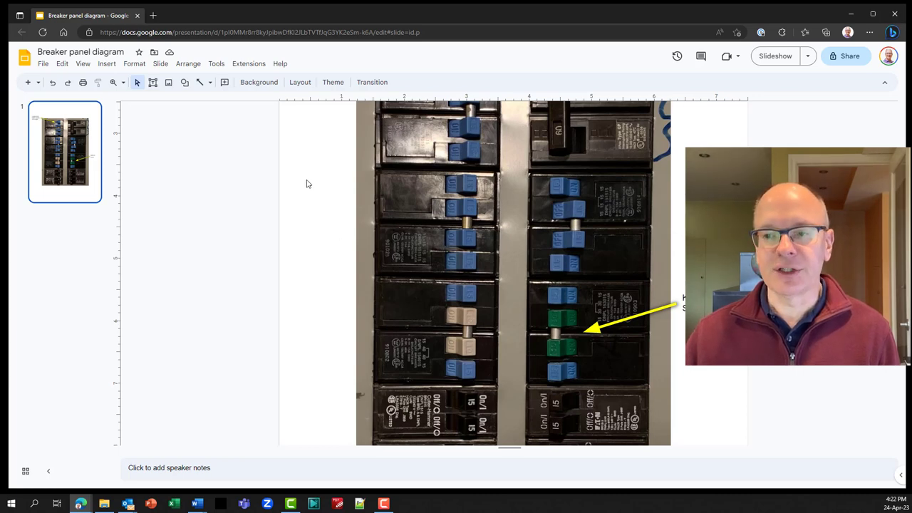
{"action": "scroll", "coordinate": [308, 185], "scroll_direction": "up", "scroll_amount": 3}
{"action": "scroll", "coordinate": [308, 185], "scroll_direction": "up", "scroll_amount": 1}
{"action": "scroll", "coordinate": [308, 185], "scroll_direction": "down", "scroll_amount": 5}
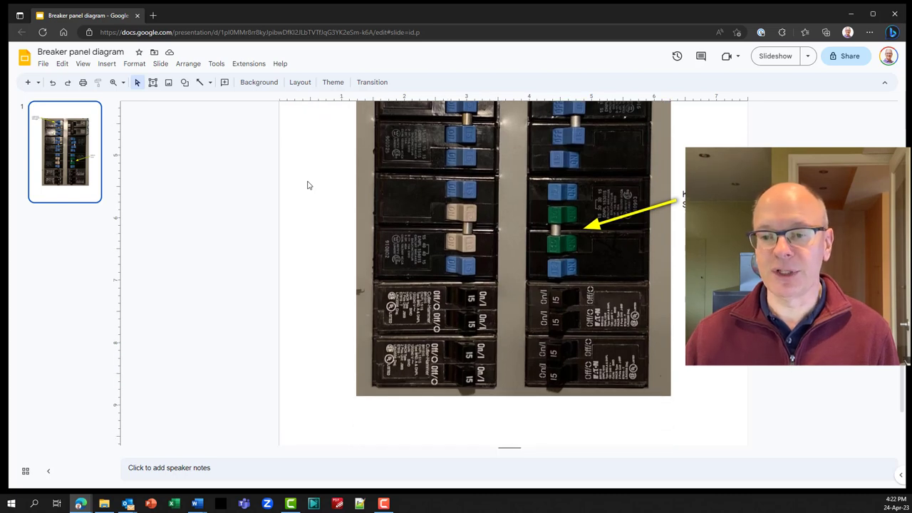
{"action": "scroll", "coordinate": [308, 185], "scroll_direction": "up", "scroll_amount": 3}
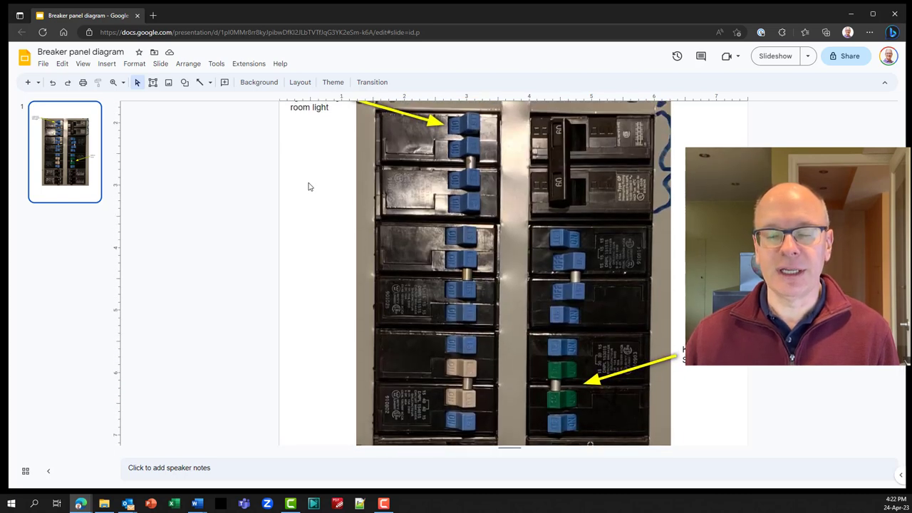
{"action": "scroll", "coordinate": [307, 185], "scroll_direction": "up", "scroll_amount": 1}
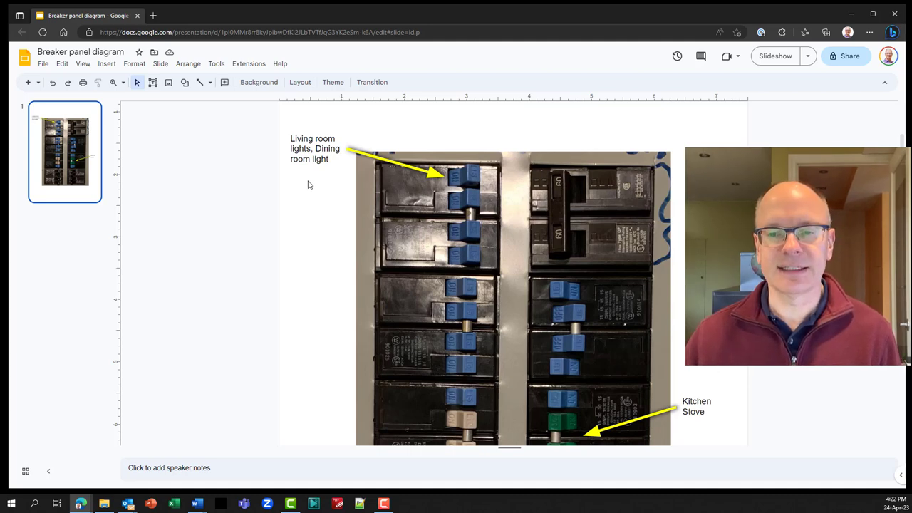
{"action": "left_click", "coordinate": [123, 84]}
{"action": "left_click", "coordinate": [177, 103]}
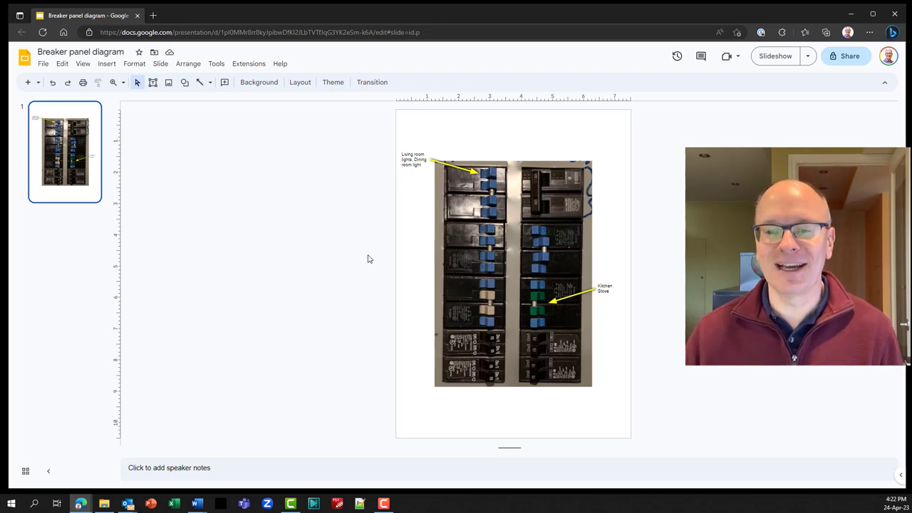
Add a text box about 2.2 inches wide near the slide's lower right corner and set its font size to 9.
{"action": "left_click", "coordinate": [152, 82]}
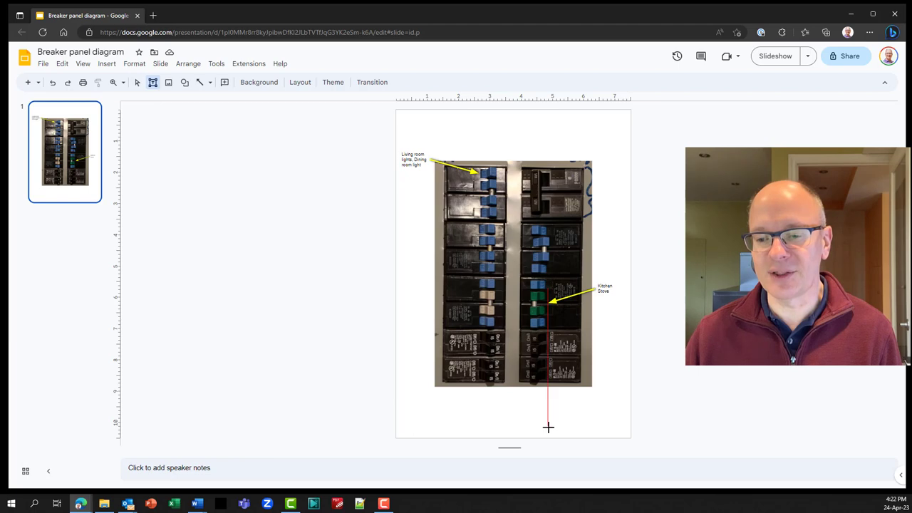
{"action": "left_click_drag", "start_coordinate": [547, 425], "coordinate": [616, 432]}
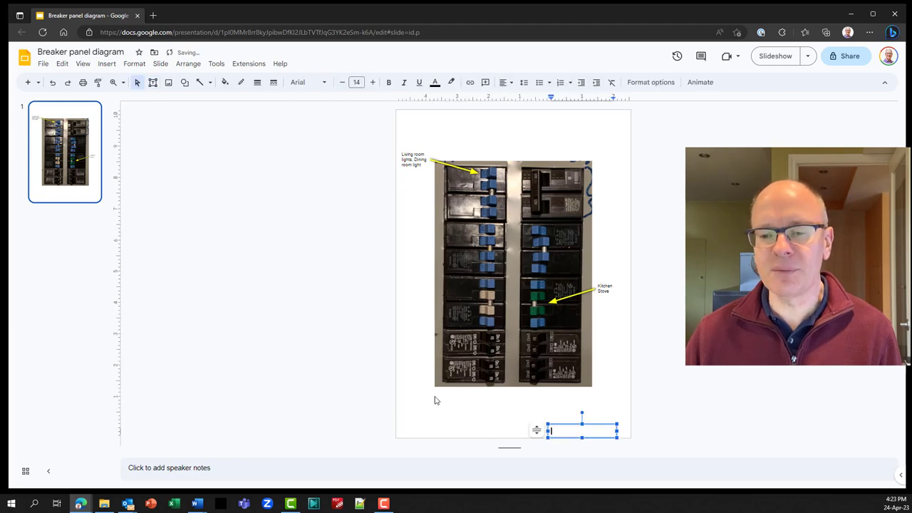
{"action": "left_click", "coordinate": [341, 82]}
{"action": "left_click", "coordinate": [341, 82]}
{"action": "left_click", "coordinate": [341, 83]}
{"action": "left_click", "coordinate": [341, 82]}
{"action": "left_click", "coordinate": [342, 83]}
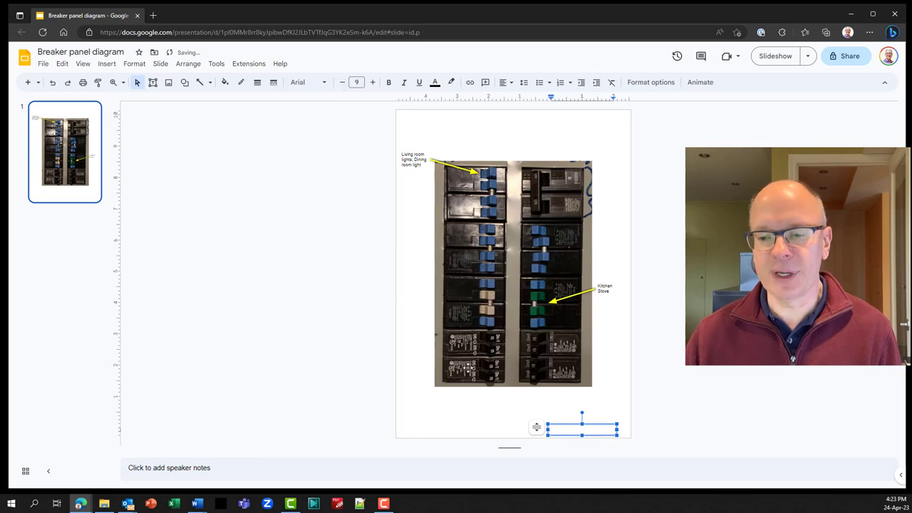
Enter "Last updated: April 24 2023" in the text box and move it into the slide's lower right corner.
{"action": "type", "text": "Last update"}
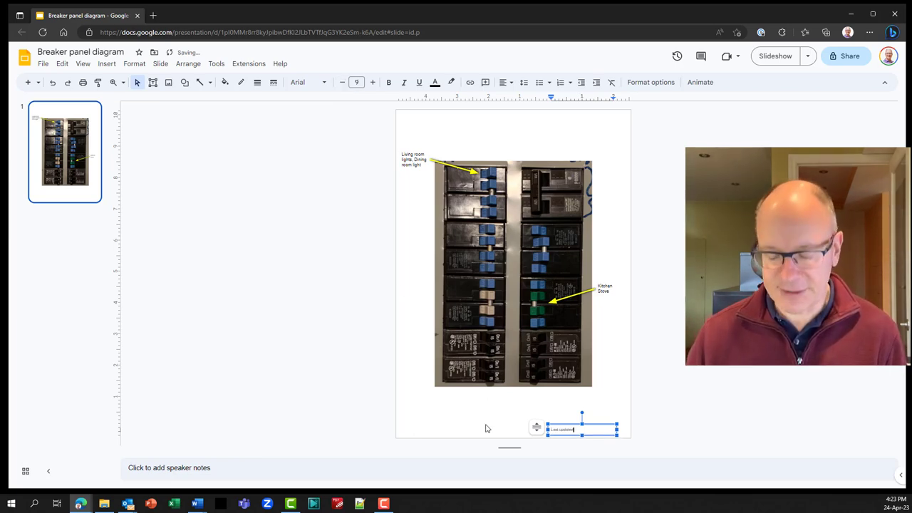
{"action": "type", "text": "d: "}
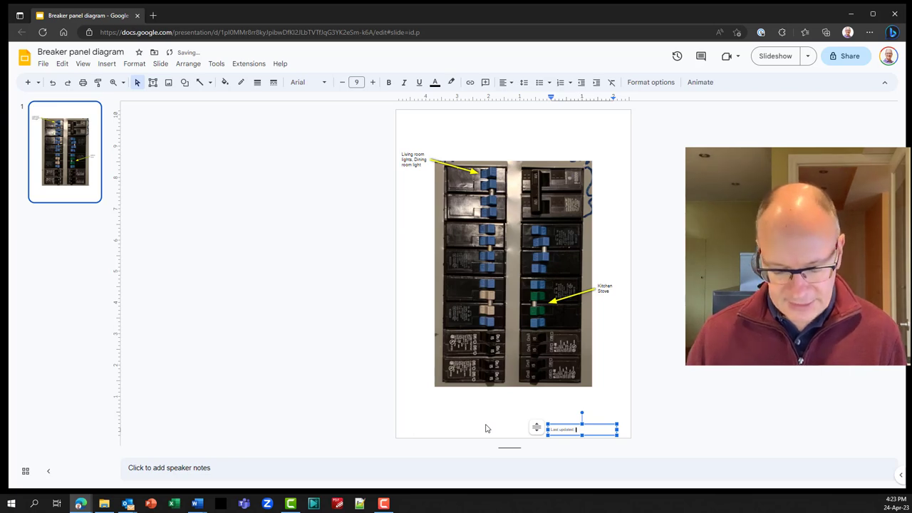
{"action": "type", "text": "Apr"}
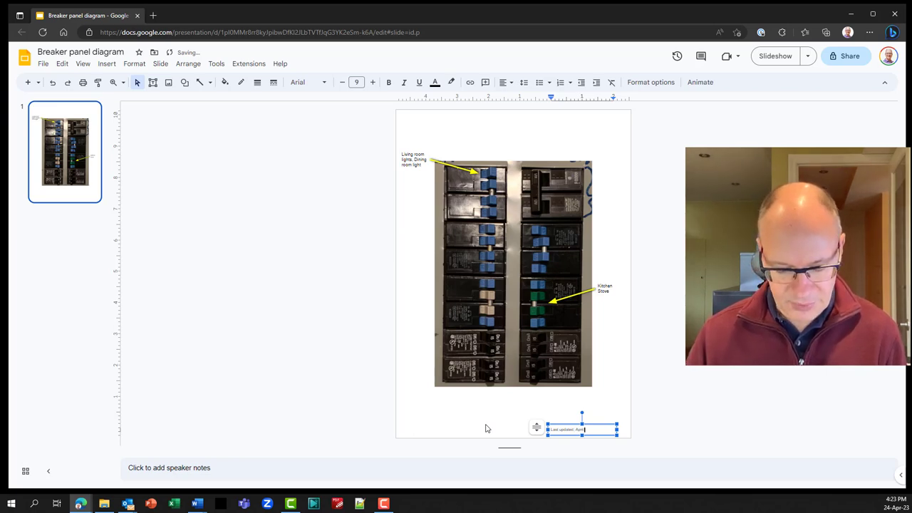
{"action": "type", "text": "il 24 2023"}
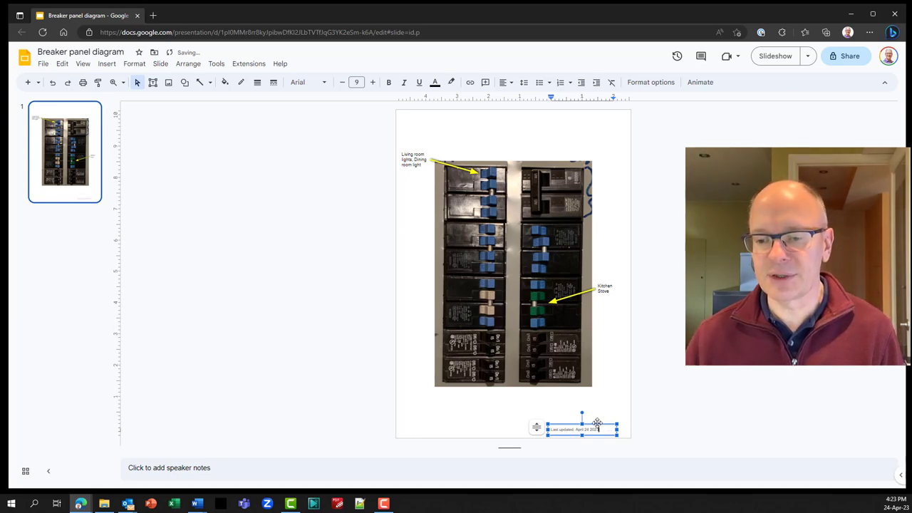
{"action": "left_click_drag", "start_coordinate": [606, 424], "coordinate": [610, 424]}
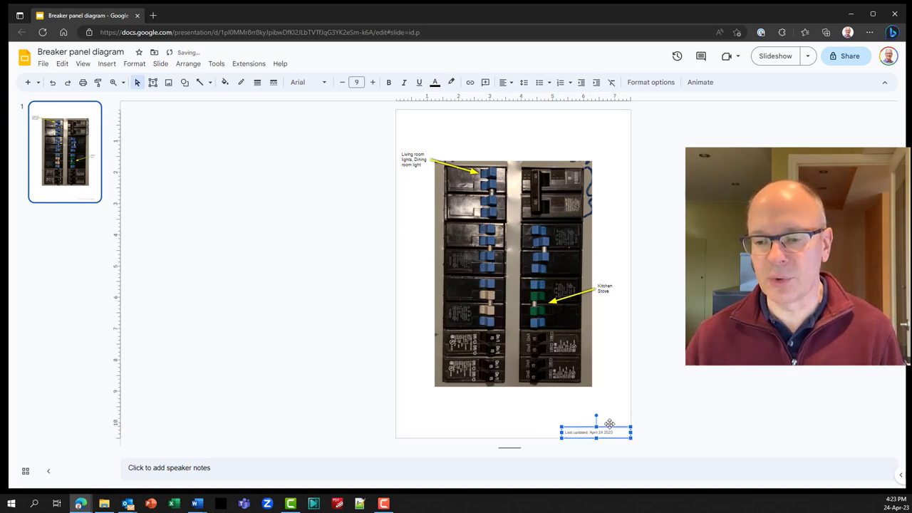
{"action": "left_click", "coordinate": [411, 407]}
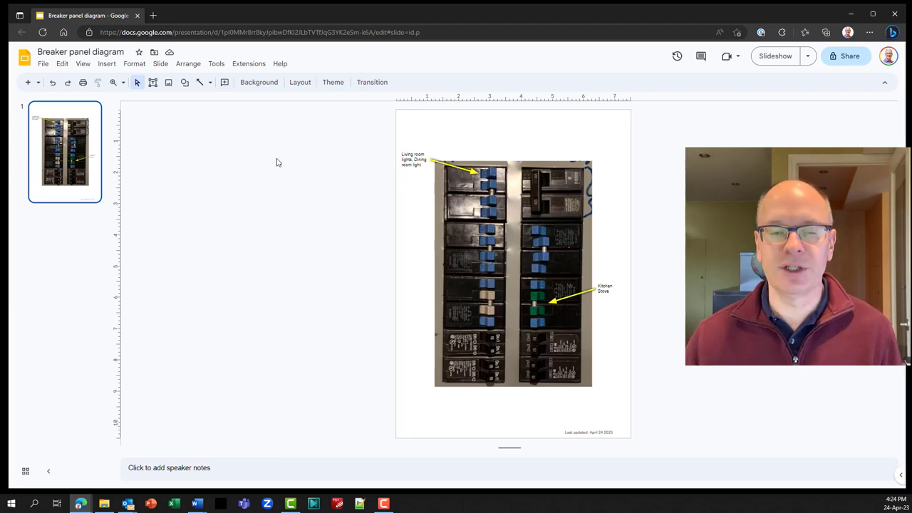
Download the breaker panel diagram as a PDF document.
{"action": "left_click", "coordinate": [44, 64]}
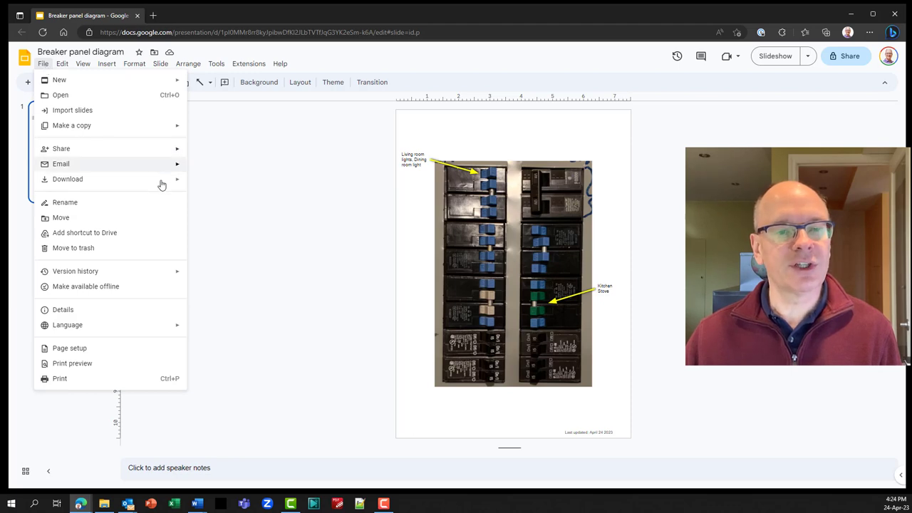
{"action": "mouse_move", "coordinate": [161, 184]}
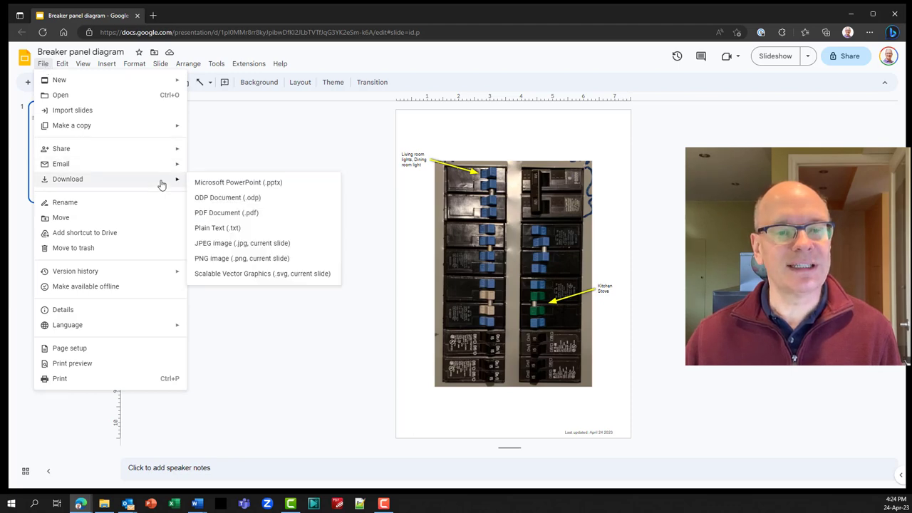
{"action": "left_click", "coordinate": [283, 216]}
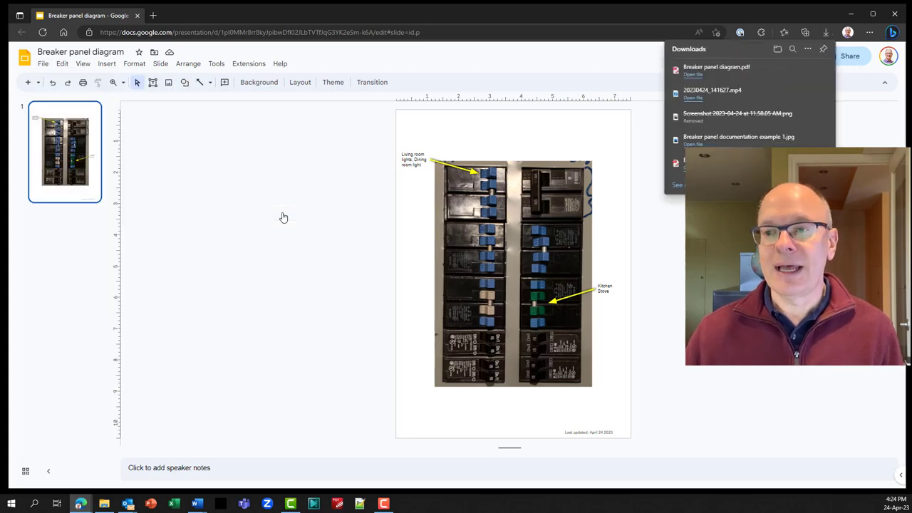
Open the downloaded Breaker panel diagram.pdf and zoom in to examine the breakers and labels up close.
{"action": "left_click", "coordinate": [692, 75]}
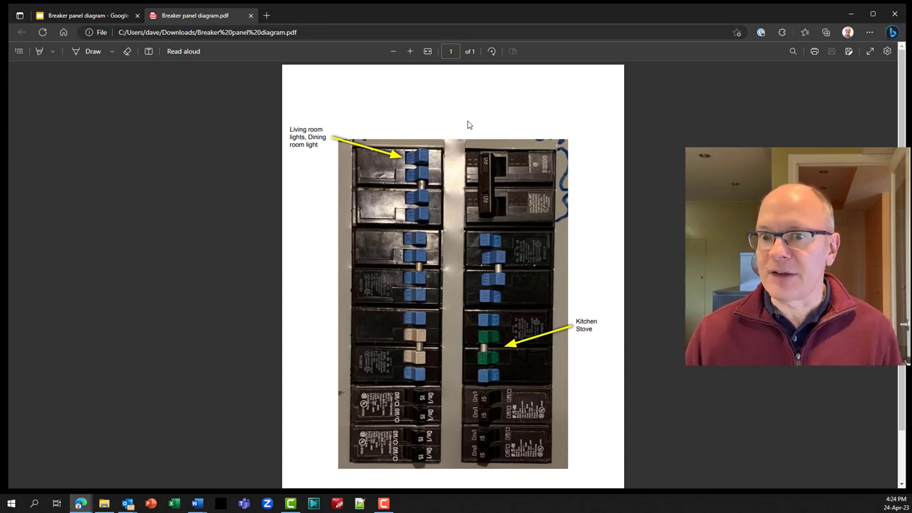
{"action": "left_click", "coordinate": [410, 52]}
{"action": "left_click", "coordinate": [411, 52]}
{"action": "left_click", "coordinate": [411, 52]}
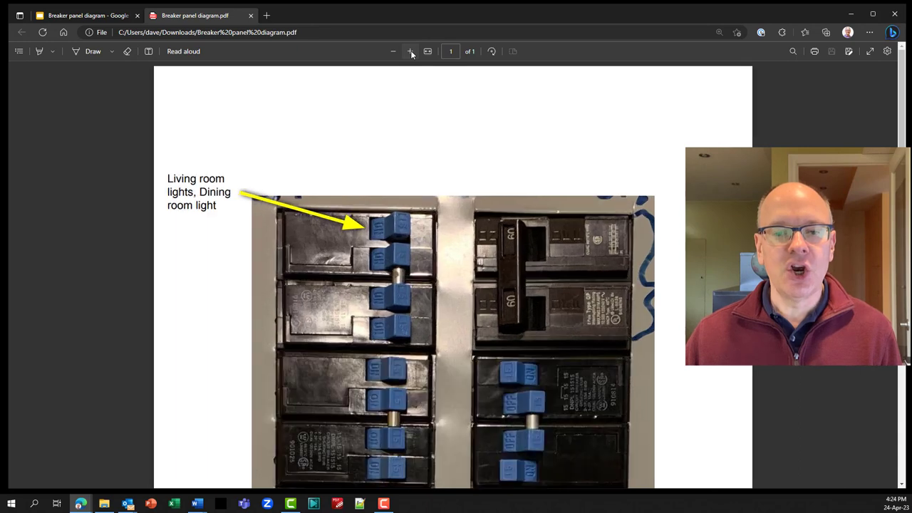
{"action": "left_click", "coordinate": [411, 52]}
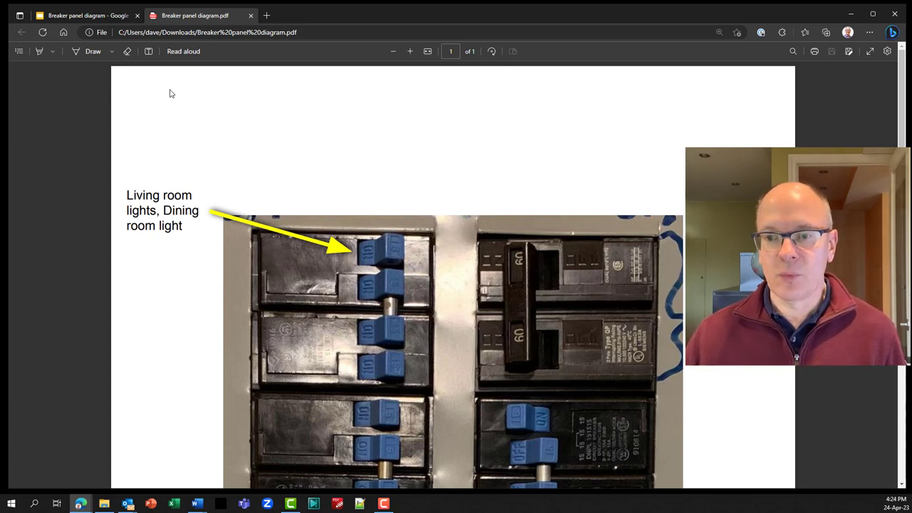
Return to the Breaker panel diagram presentation and download the current slide as a JPEG image.
{"action": "left_click", "coordinate": [111, 15]}
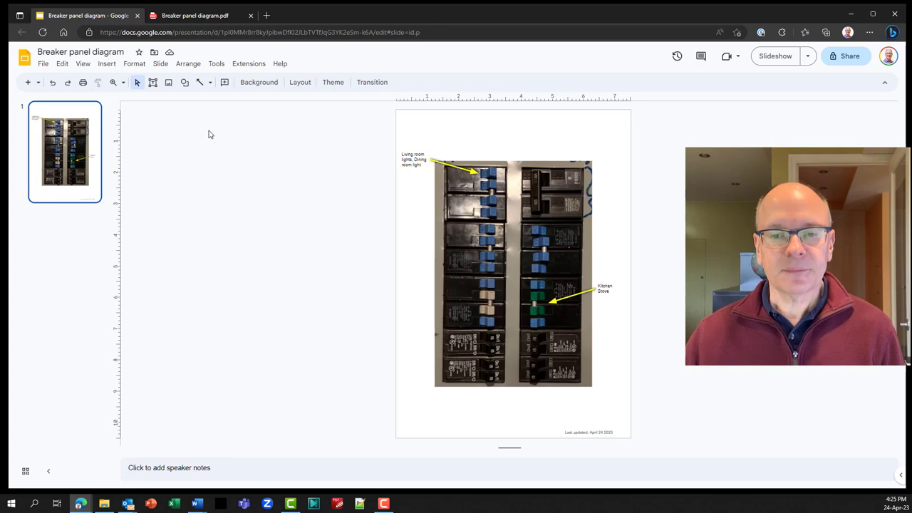
{"action": "left_click", "coordinate": [44, 64]}
{"action": "mouse_move", "coordinate": [147, 179]}
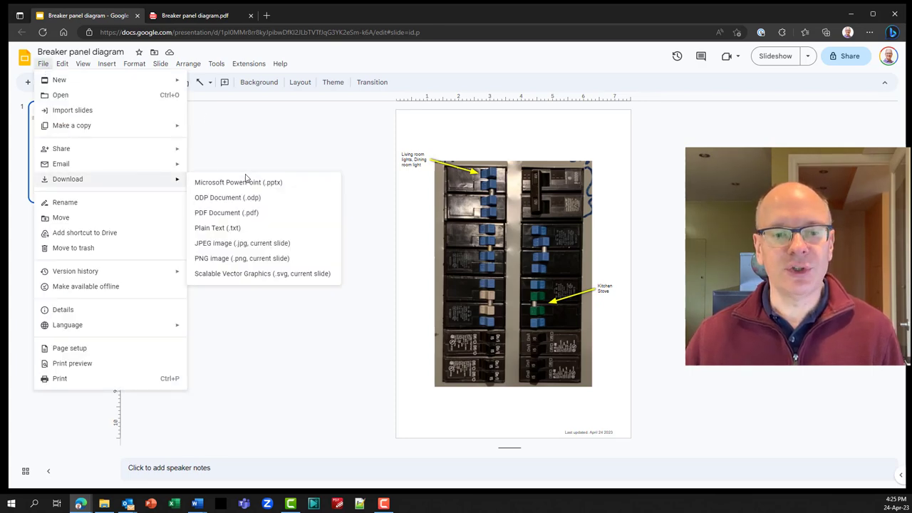
{"action": "left_click", "coordinate": [298, 245]}
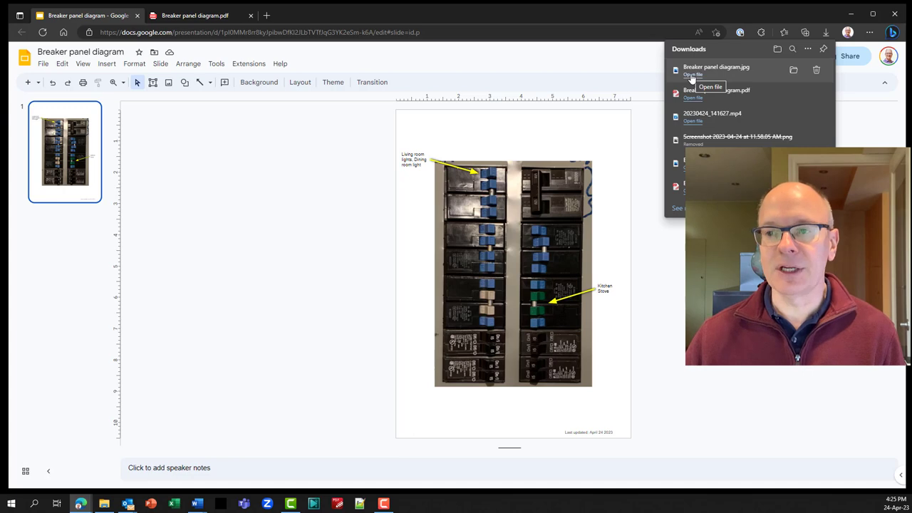
Open the downloaded Breaker panel diagram.jpg, zoom in to examine the breakers and labels, and minimize the image viewer.
{"action": "left_click", "coordinate": [690, 76]}
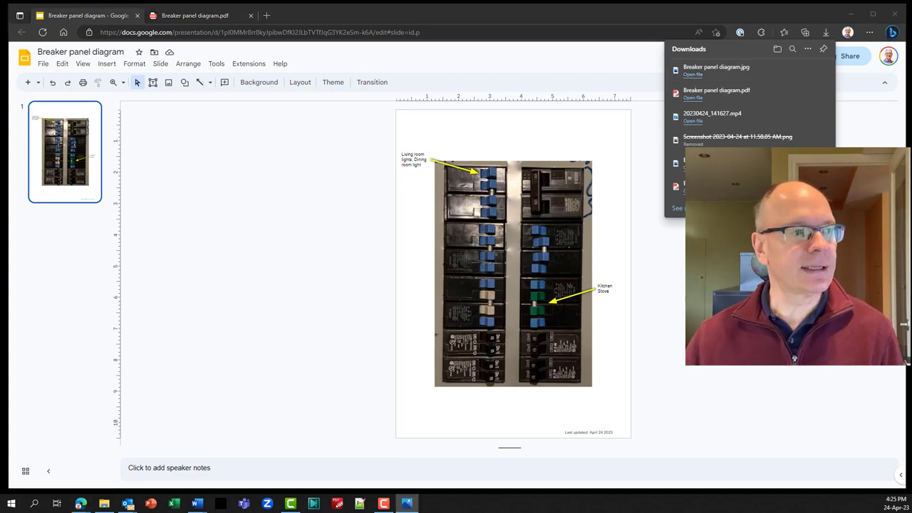
{"action": "left_click_drag", "start_coordinate": [226, 132], "coordinate": [536, 72]}
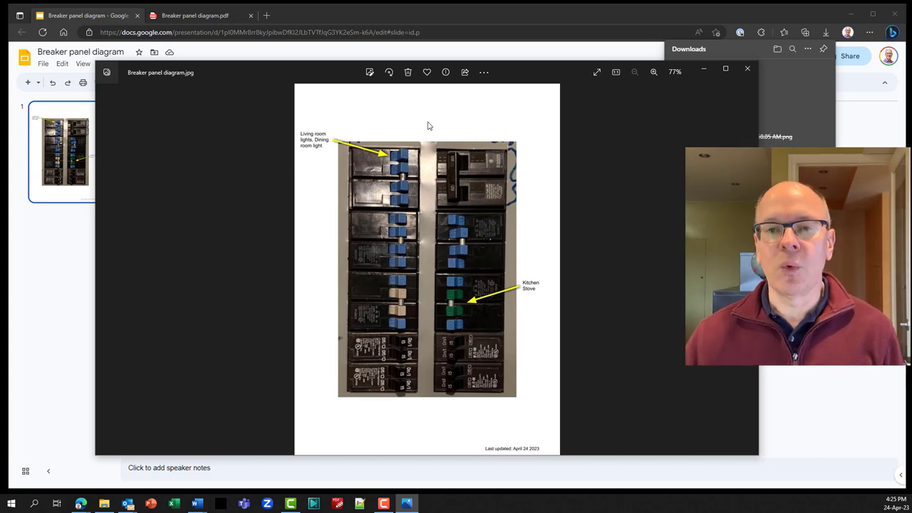
{"action": "left_click", "coordinate": [653, 72]}
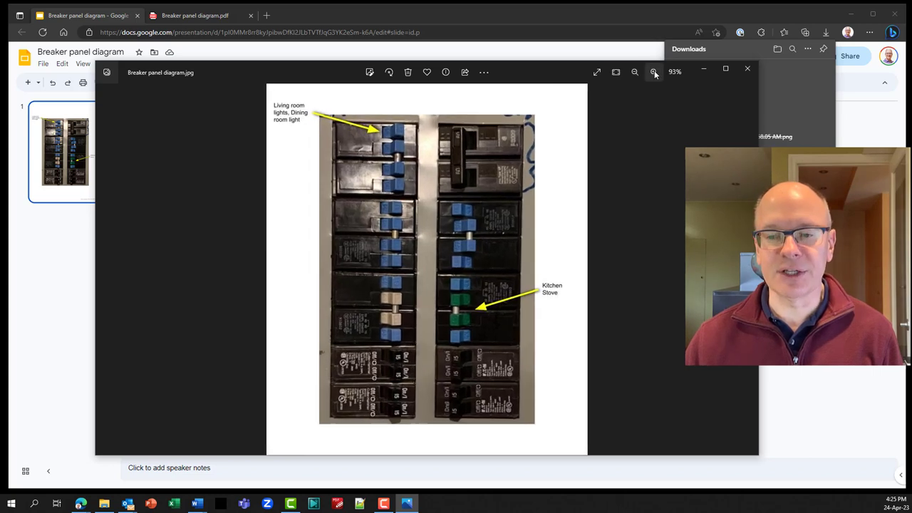
{"action": "left_click", "coordinate": [654, 72]}
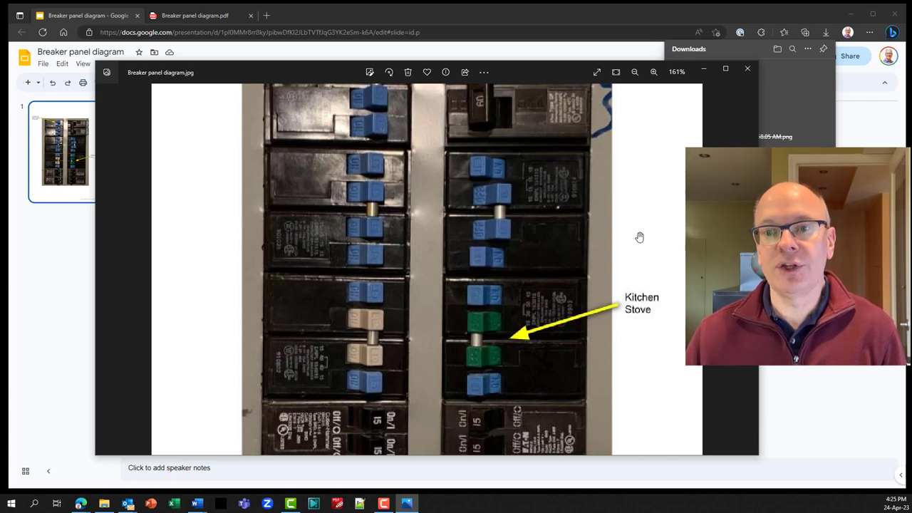
{"action": "left_click", "coordinate": [703, 72]}
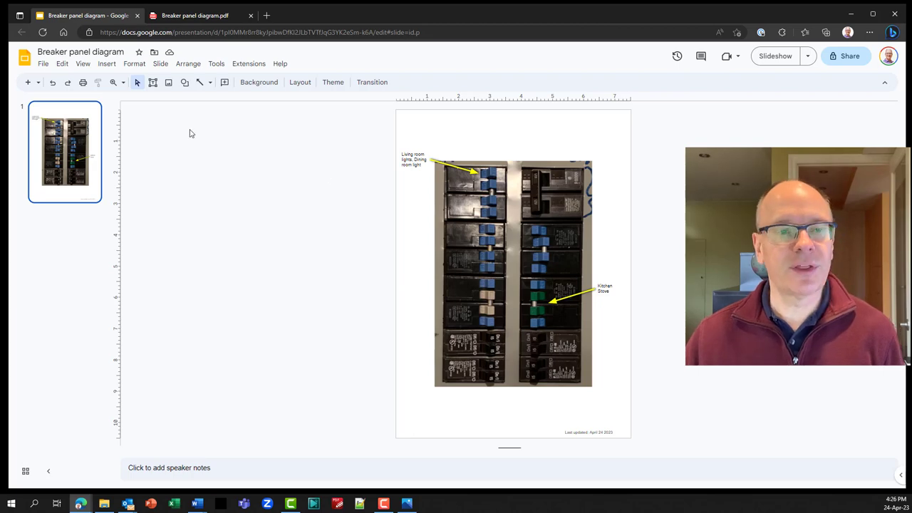
{"action": "left_click", "coordinate": [43, 66]}
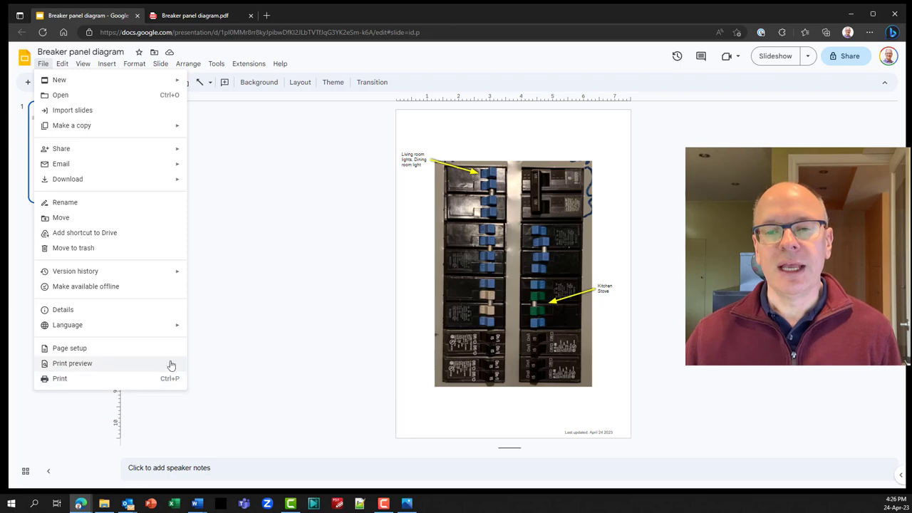
{"action": "left_click", "coordinate": [217, 268]}
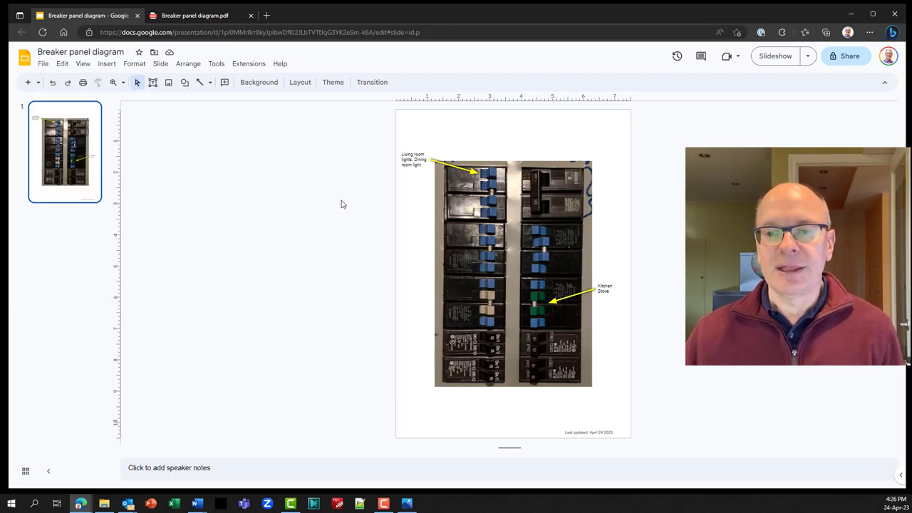